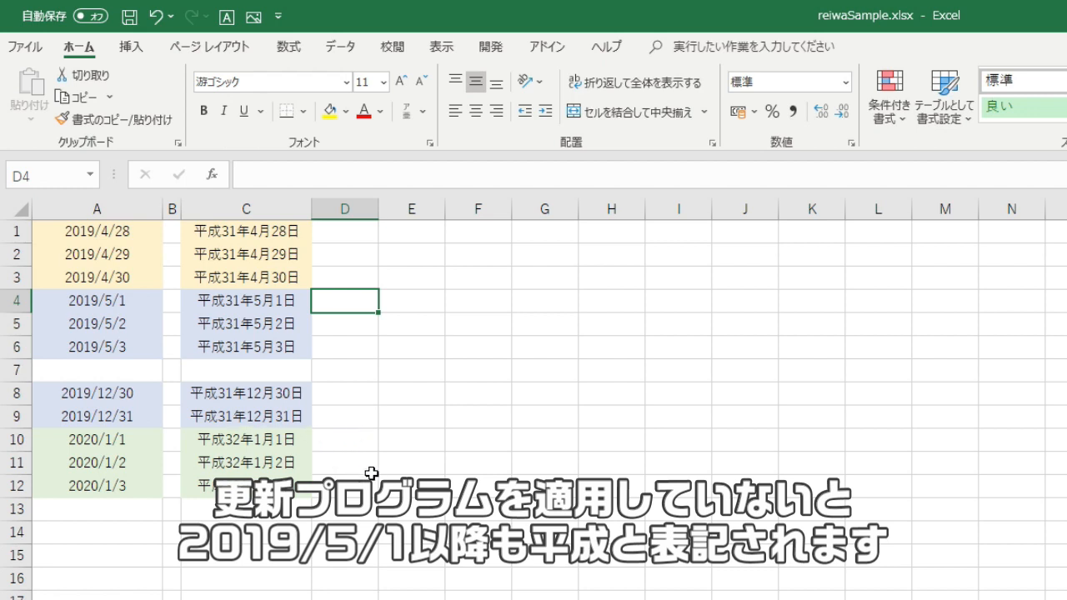
Step: Run the Japanese-era conversion macro on C1:C12 so that dates from 2019/5/1 use Reiwa notation
left_click_drag(297, 236, 281, 488)
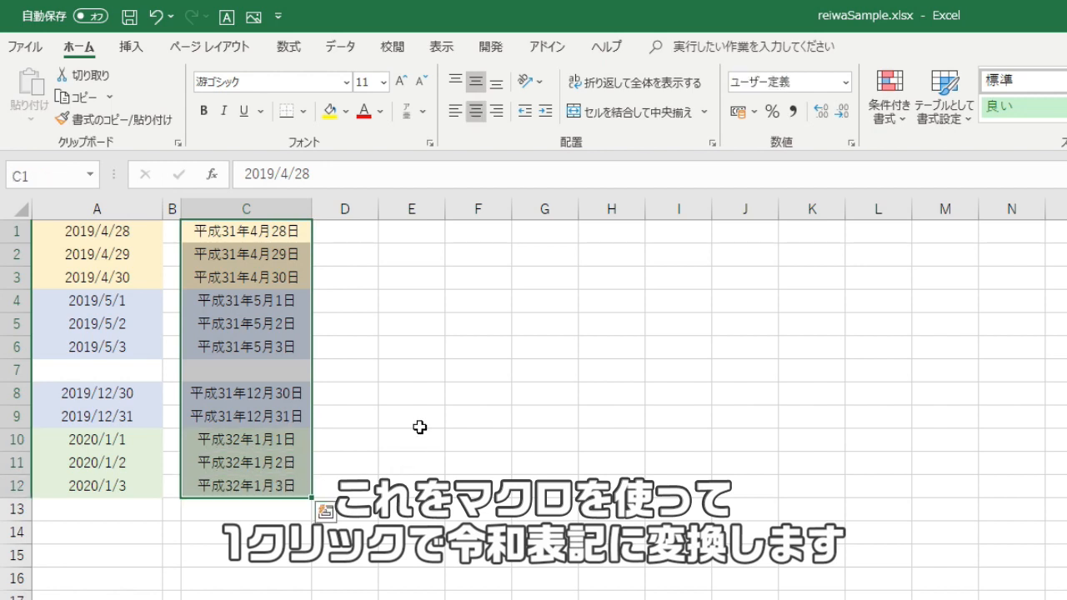
left_click(254, 23)
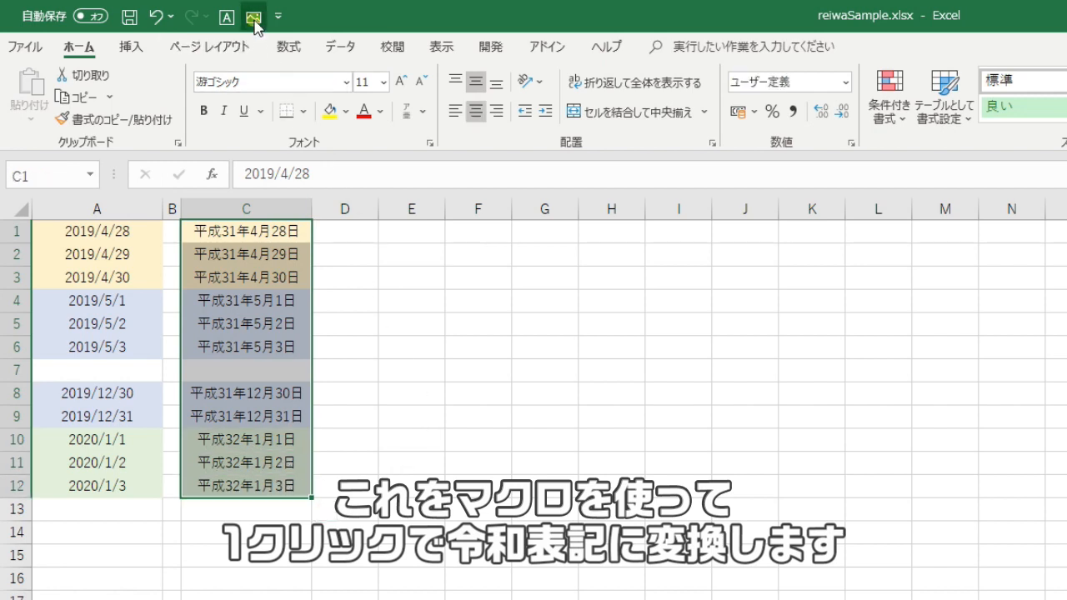
left_click(374, 415)
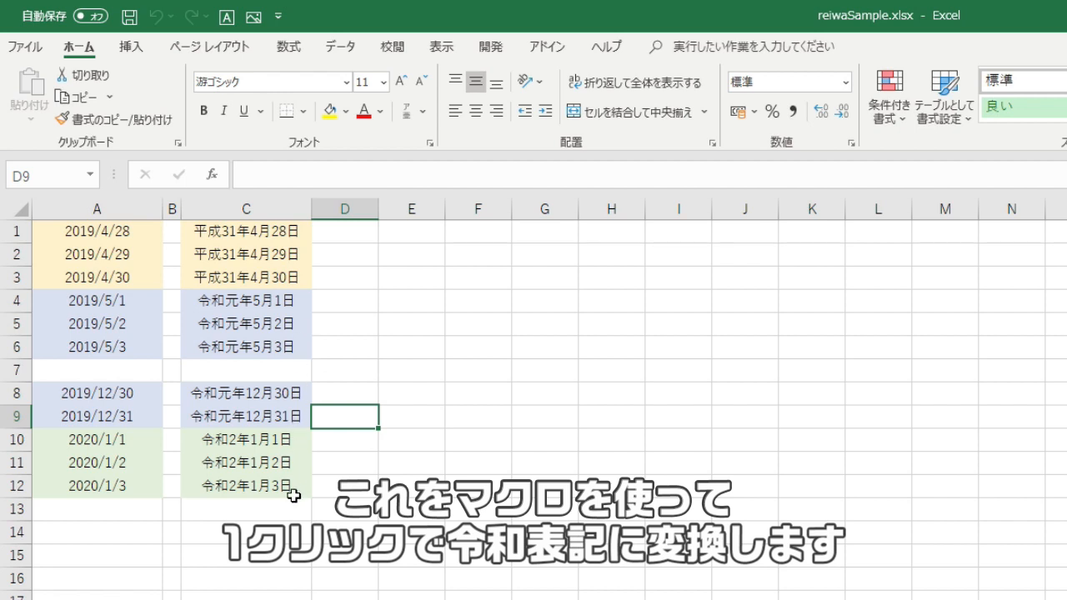
Step: Run the macro that restores Western calendar dates on cells C1:C12
left_click_drag(292, 231, 281, 485)
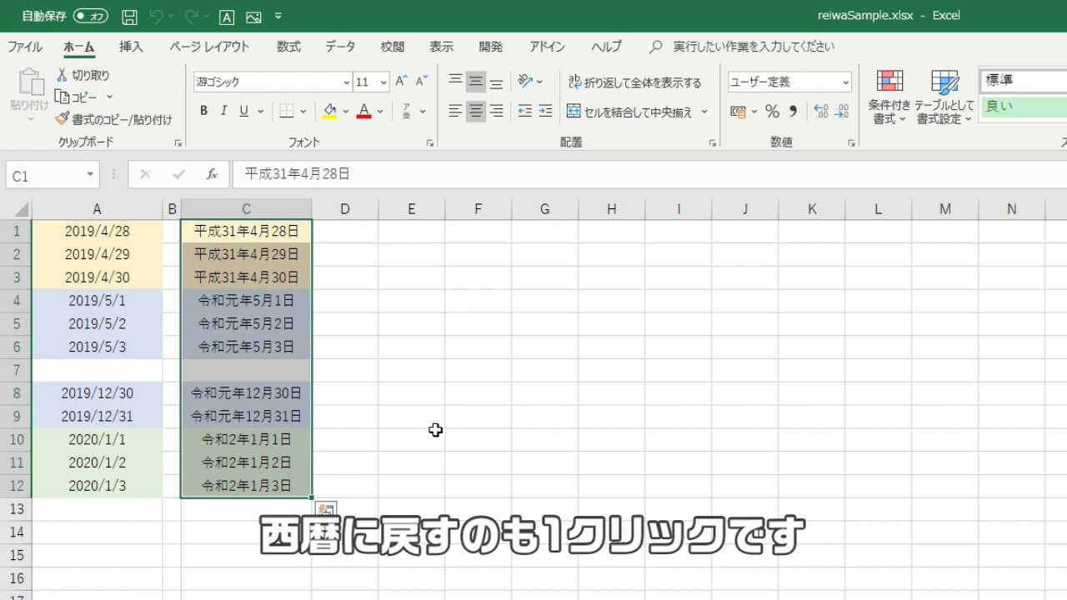
left_click(226, 17)
left_click(397, 369)
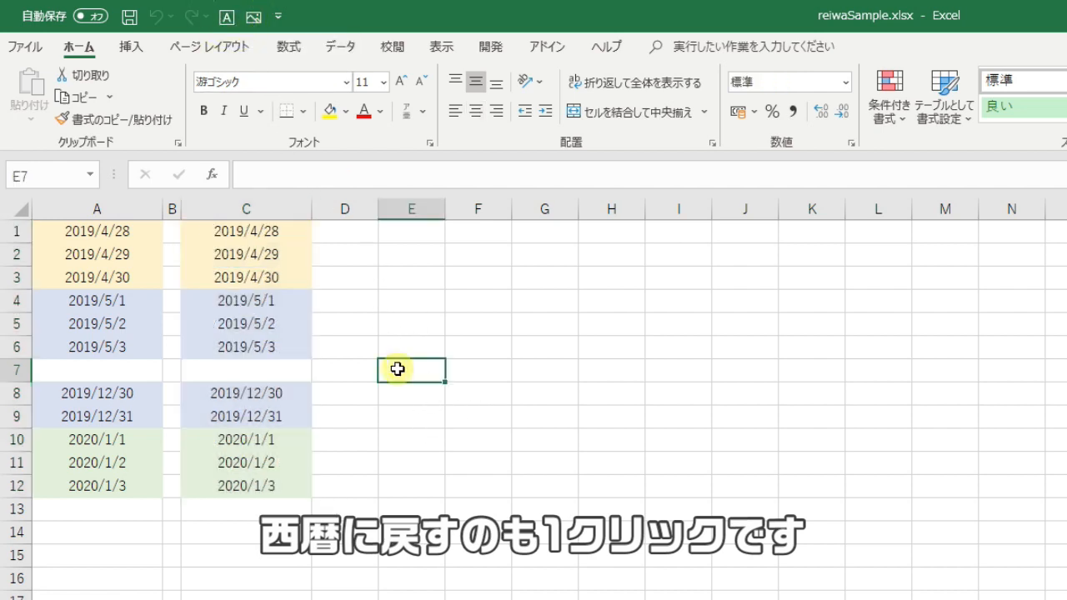
Step: Convert the Western dates in C1:C12 to Japanese-era text with the Reiwa macro once more
left_click_drag(271, 232, 276, 487)
left_click(252, 18)
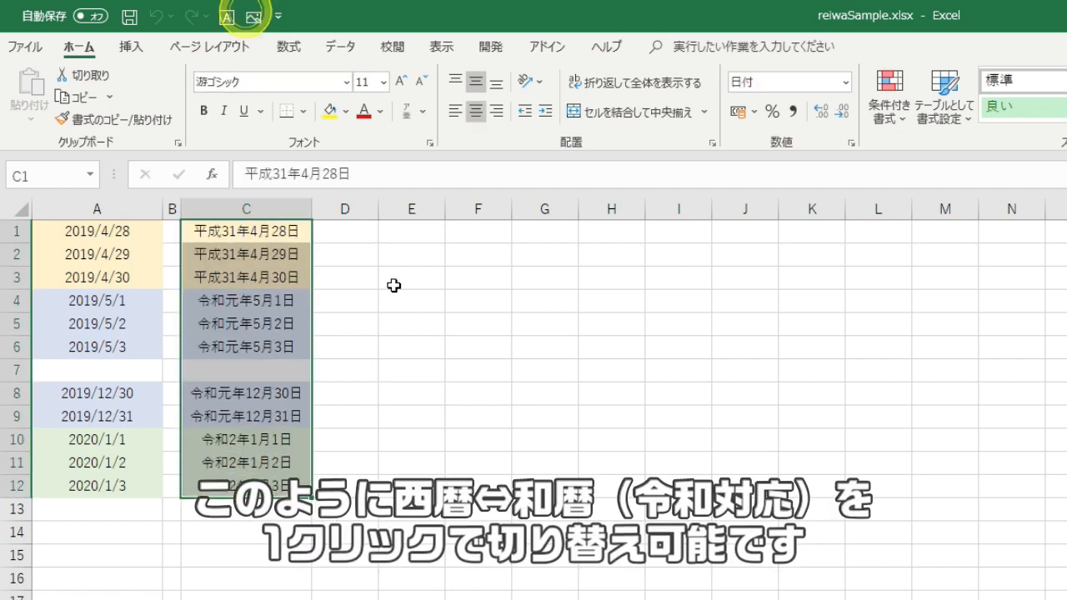
left_click(403, 321)
Step: Return the Japanese-era text in C1:C12 to Western calendar dates with the restoring macro
left_click_drag(271, 238, 276, 487)
left_click(227, 17)
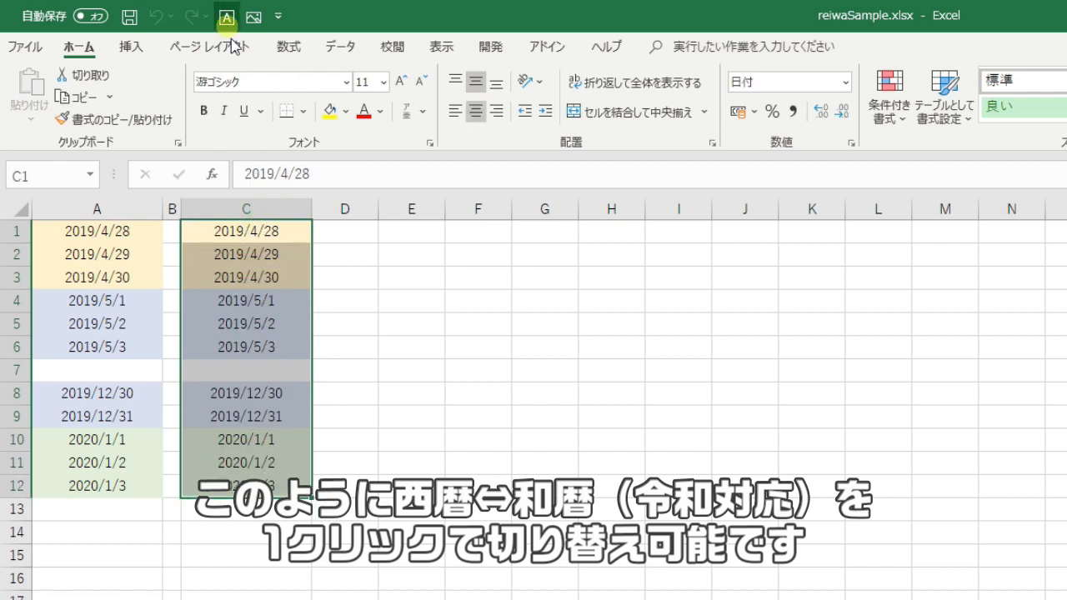
left_click(392, 387)
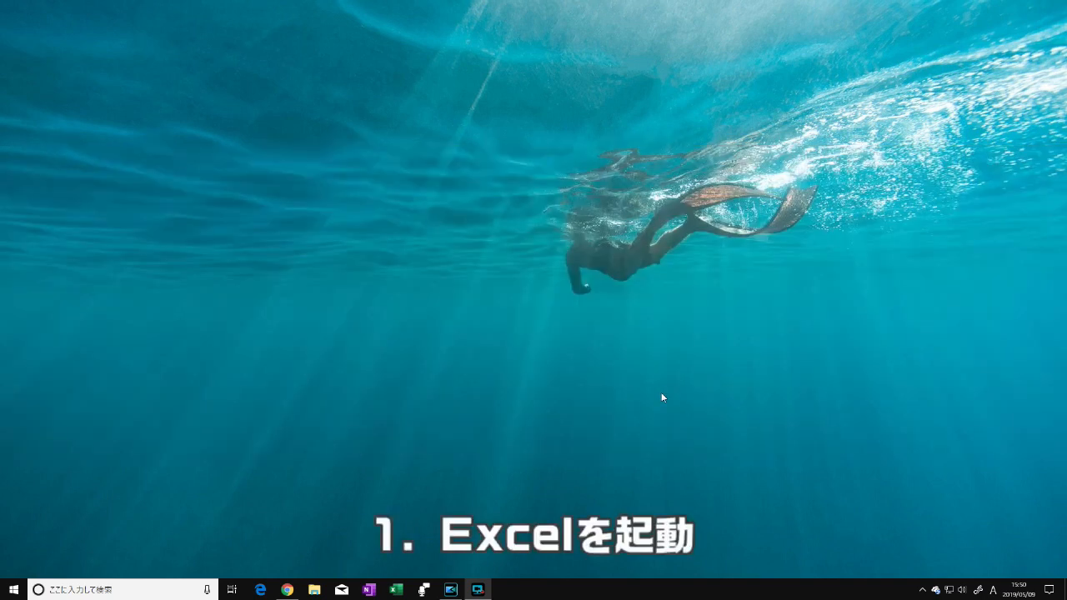
Step: Launch Excel and record an empty macro named Macro1 in the Personal Macro Workbook, stopping the recording right away
left_click(398, 590)
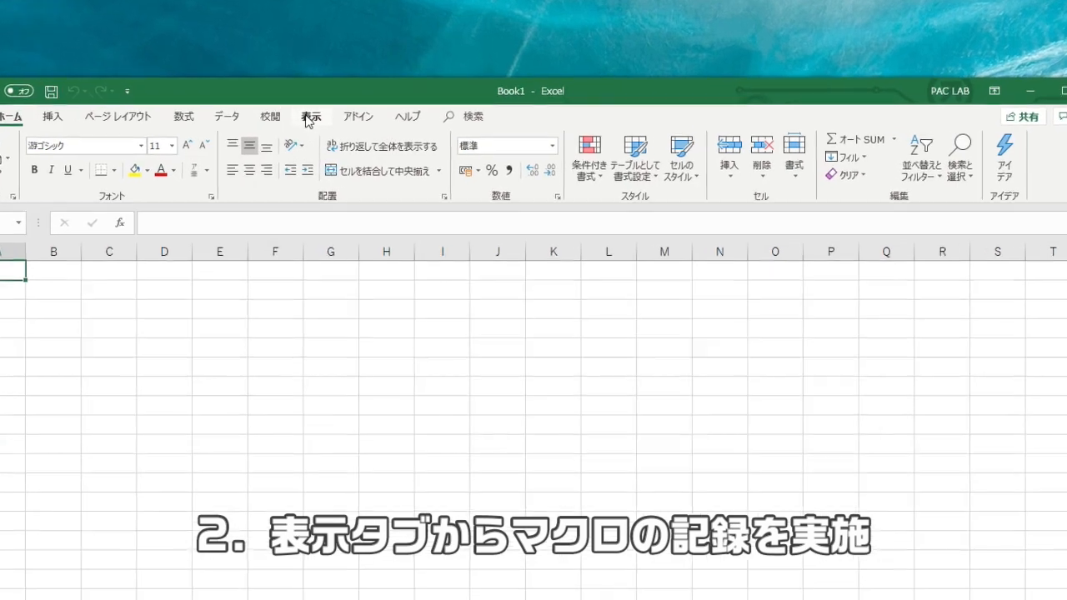
left_click(336, 126)
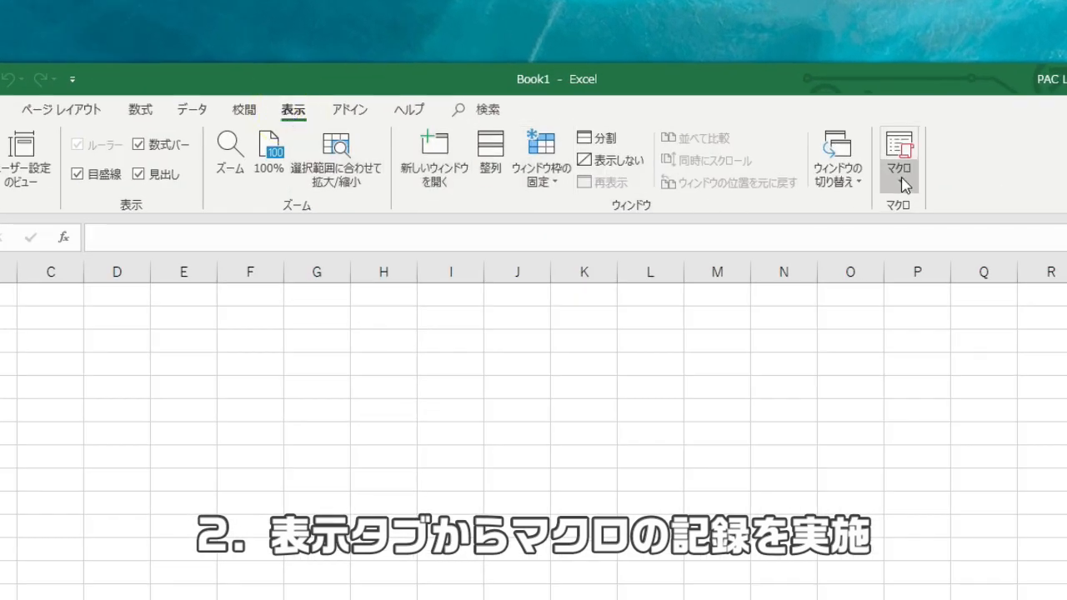
left_click(883, 177)
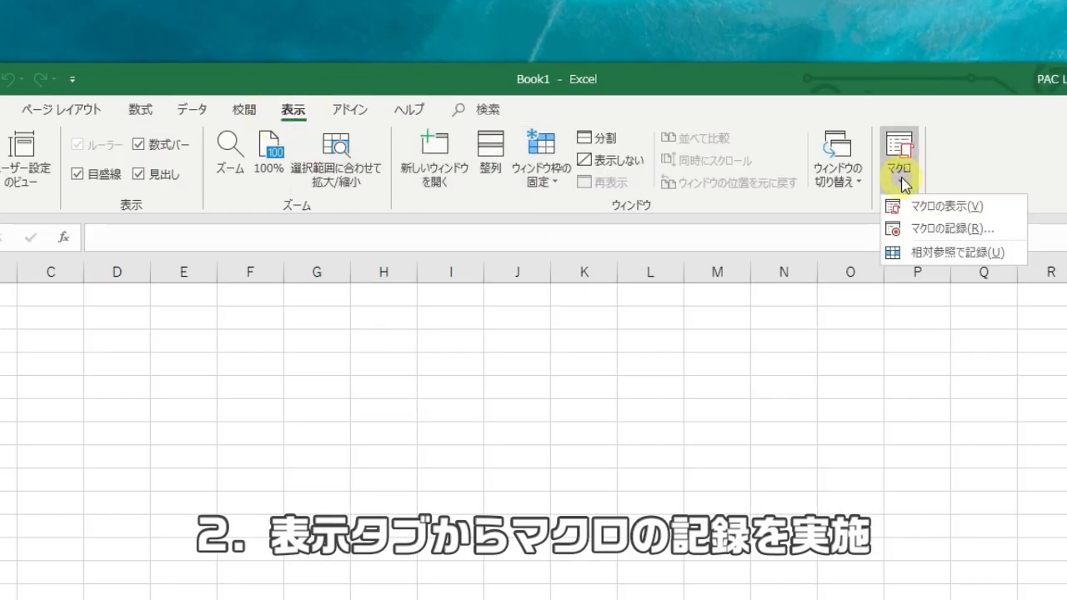
left_click(987, 234)
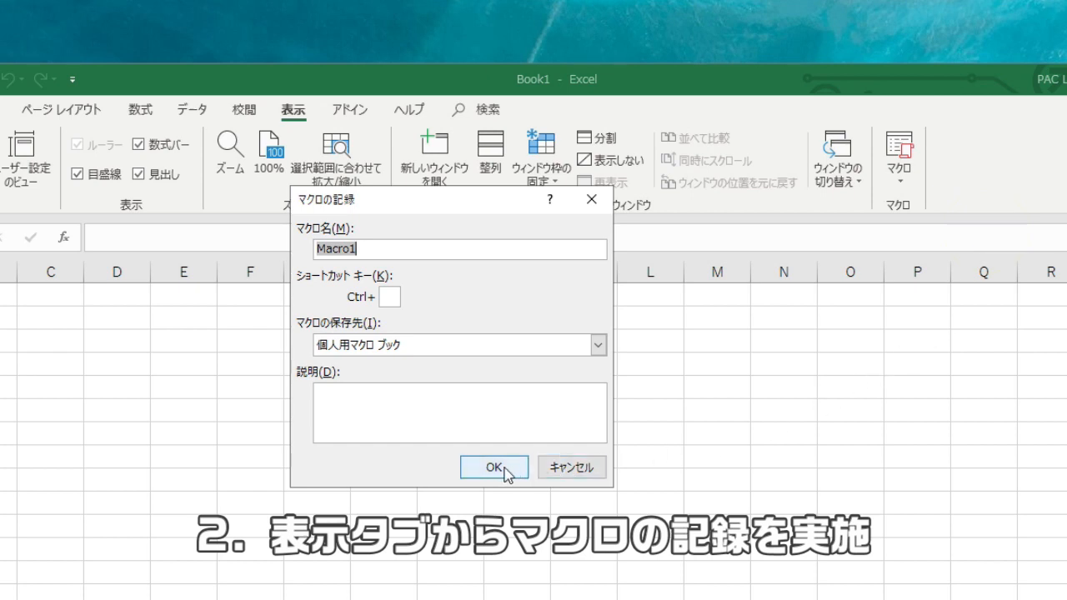
left_click(504, 469)
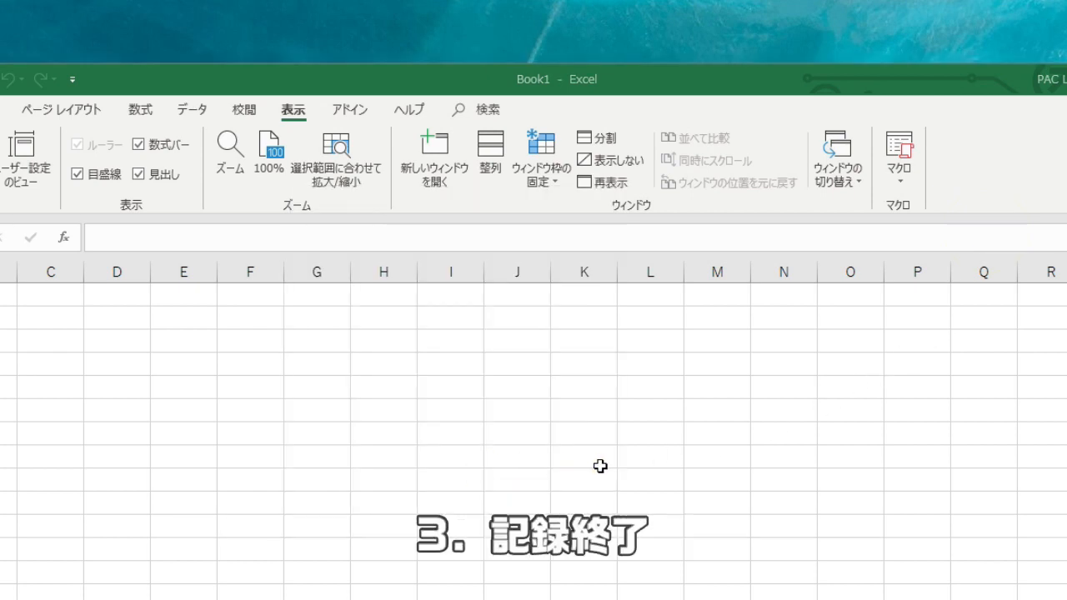
left_click(900, 175)
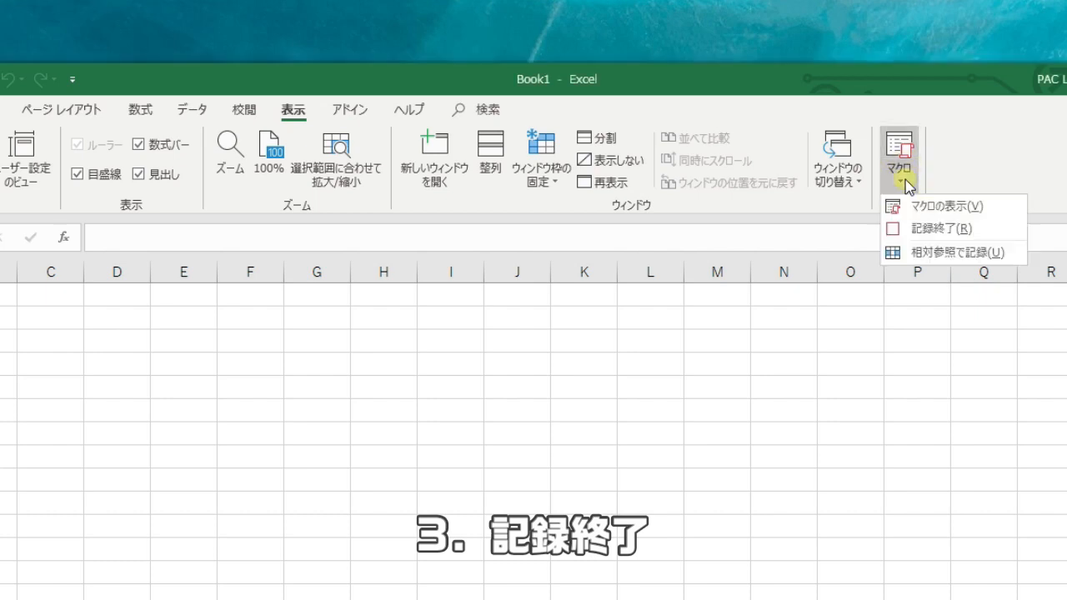
left_click(939, 231)
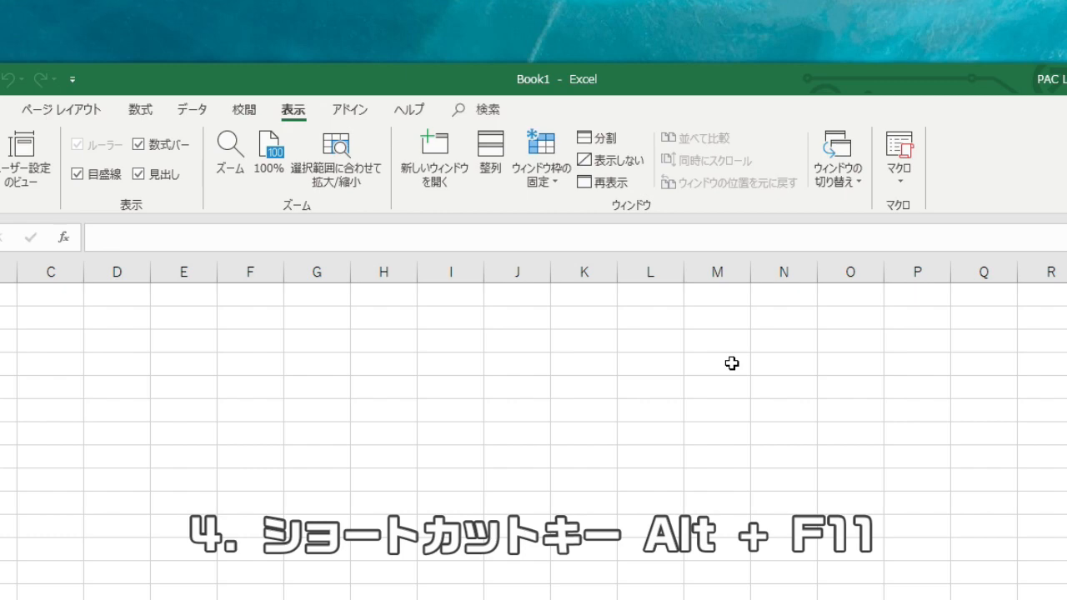
Step: Open Module1 of PERSONAL.XLSB in the Visual Basic editor and delete all the recorded Macro1 code
key("alt+F11")
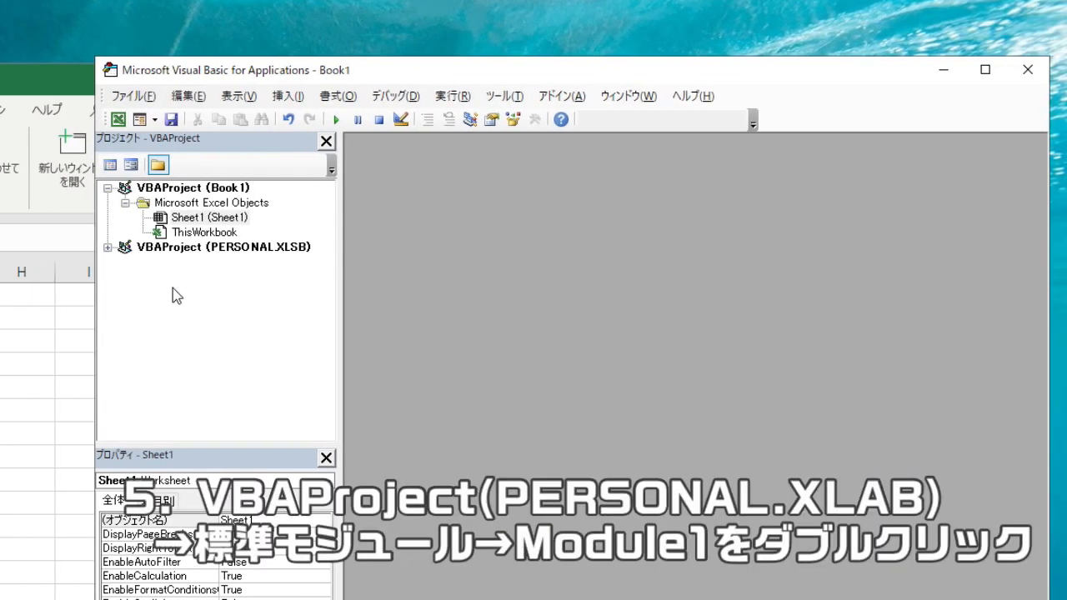
left_click(106, 250)
left_click(106, 248)
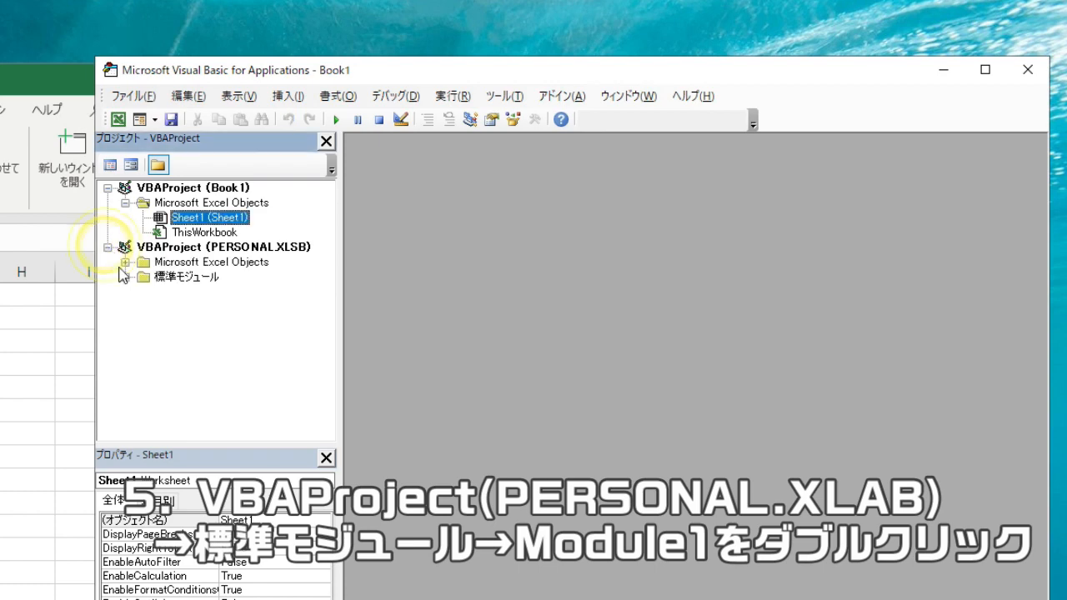
left_click(125, 277)
double_click(186, 294)
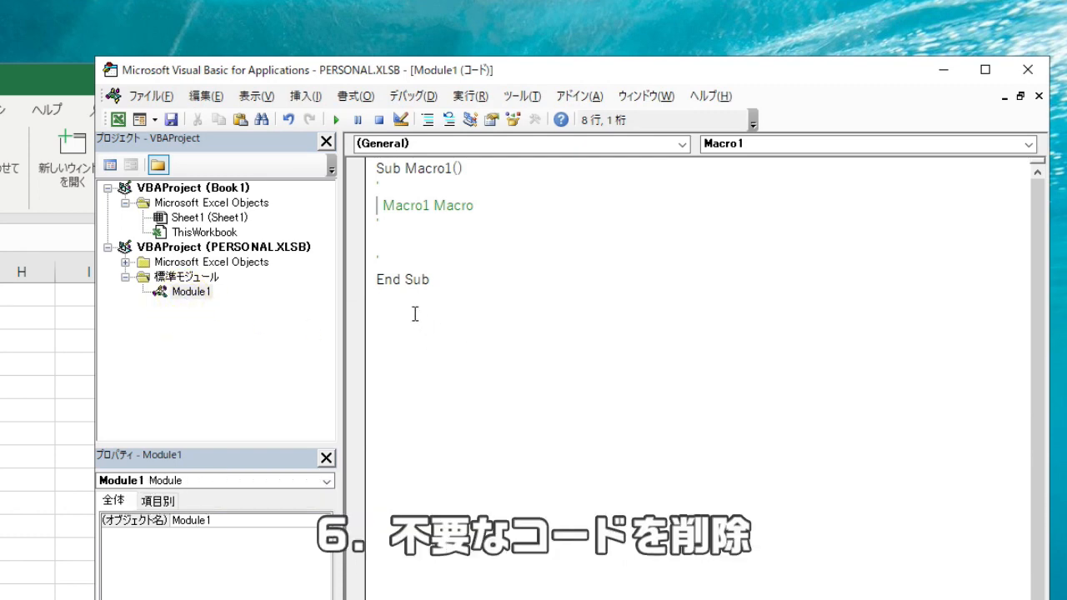
left_click_drag(409, 308, 377, 171)
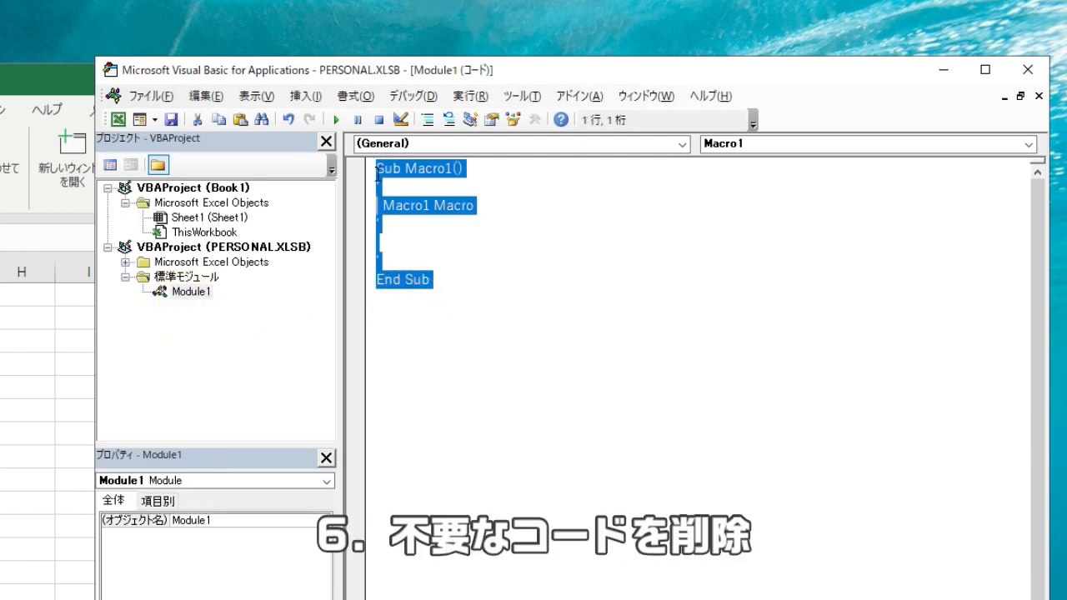
key("Delete")
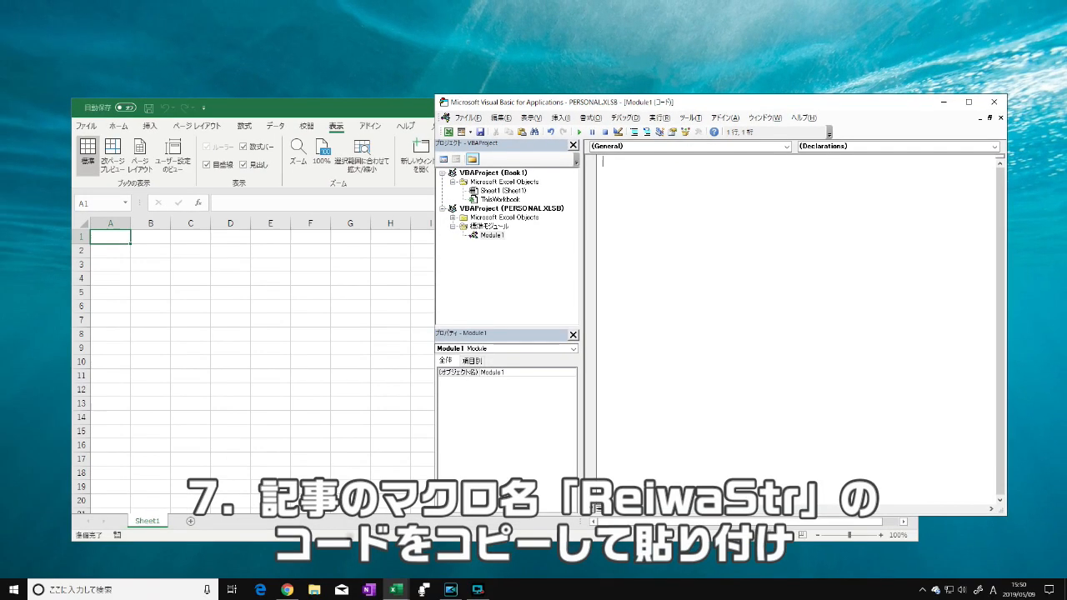
Step: Switch to the Chrome article and copy the complete ReiwaStr macro code, from its opening comment to End Sub
left_click(287, 589)
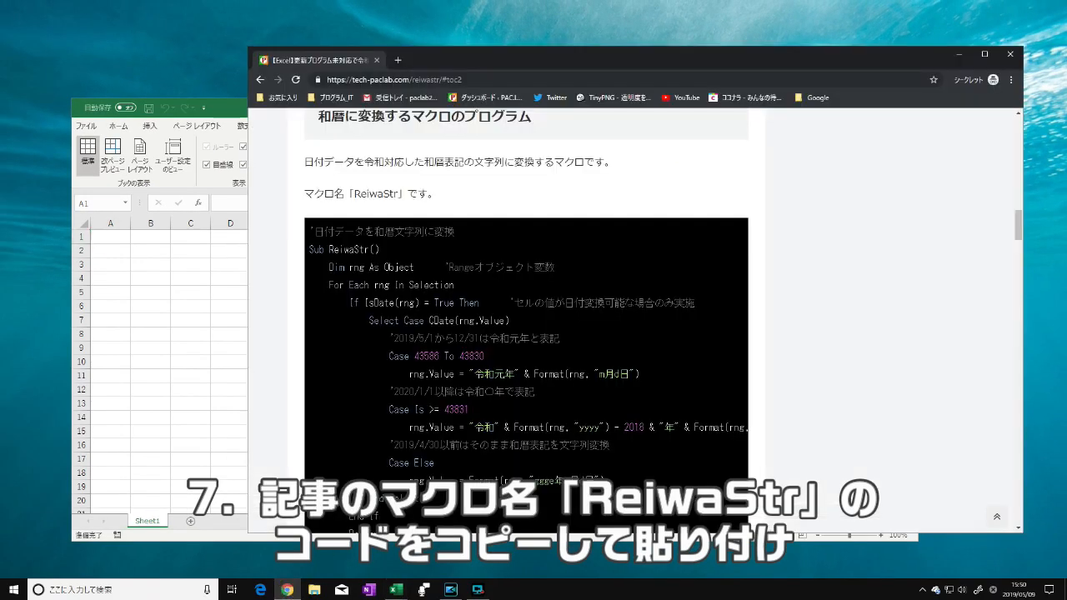
scroll(525, 333, "down", 1)
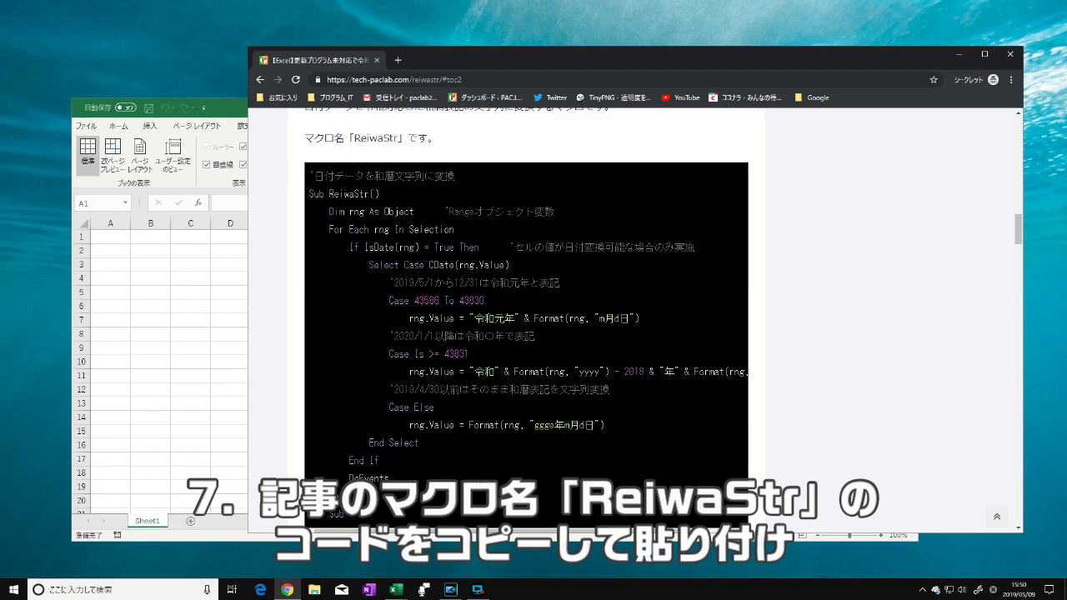
scroll(525, 333, "down", 1)
left_click_drag(310, 120, 370, 455)
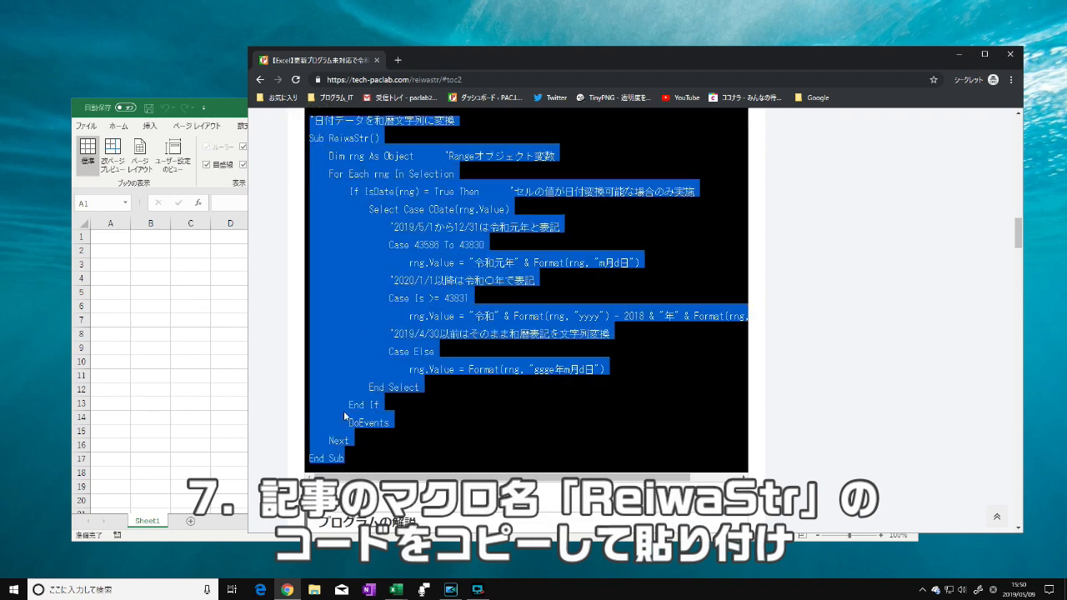
right_click(336, 392)
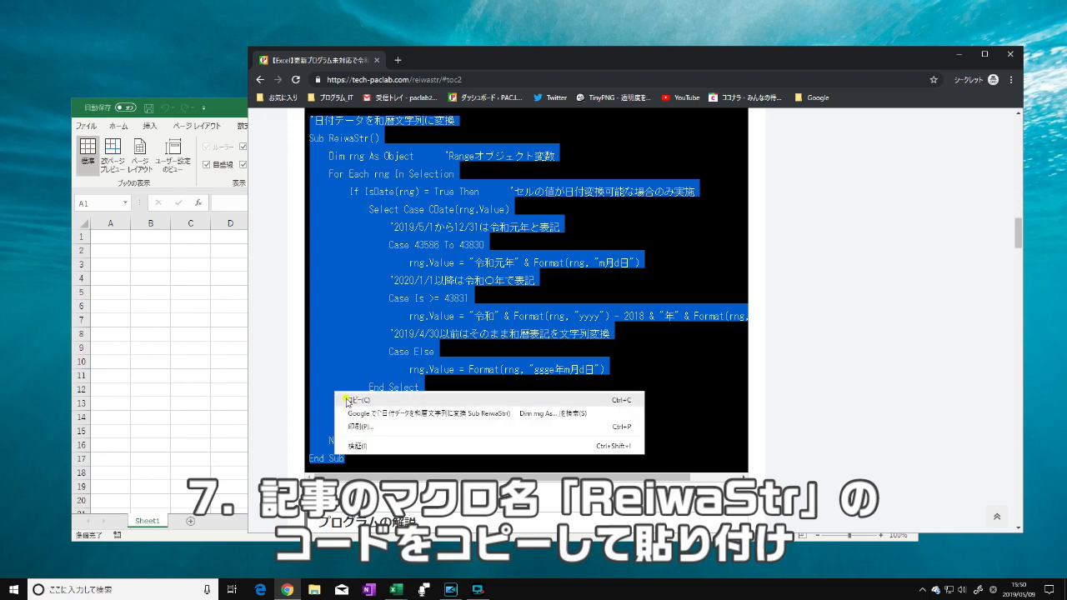
left_click(348, 401)
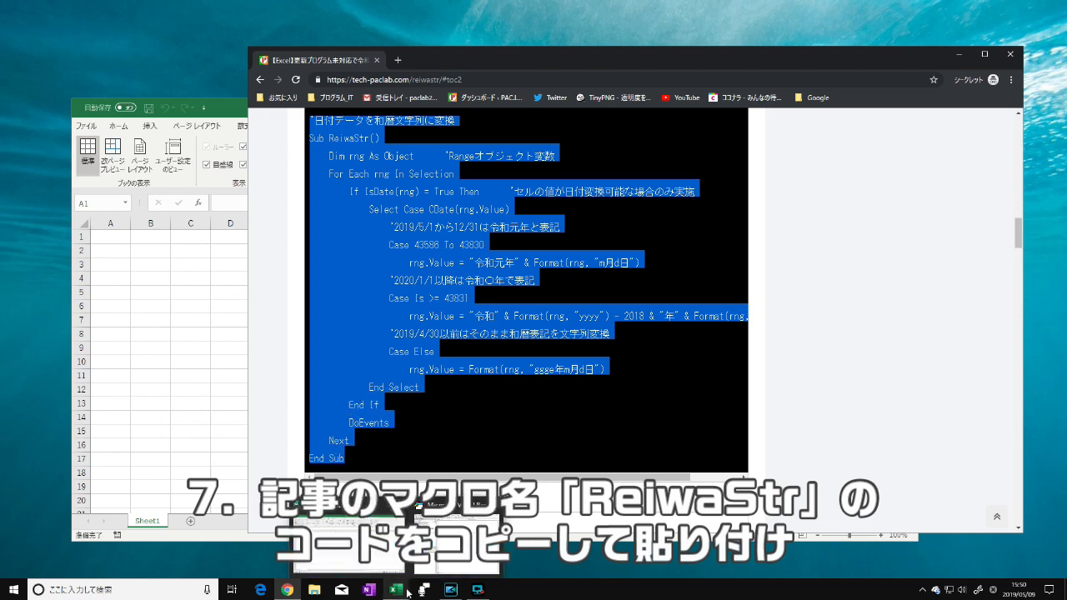
Step: Switch back to the Visual Basic editor and paste the ReiwaStr code into the empty Module1
left_click(451, 589)
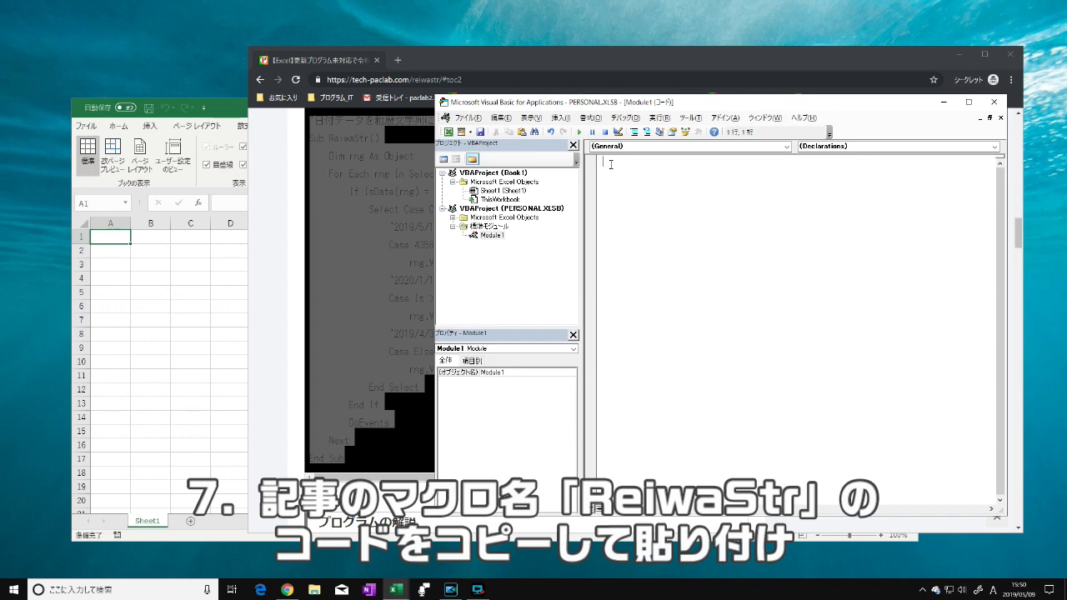
right_click(610, 164)
left_click(634, 198)
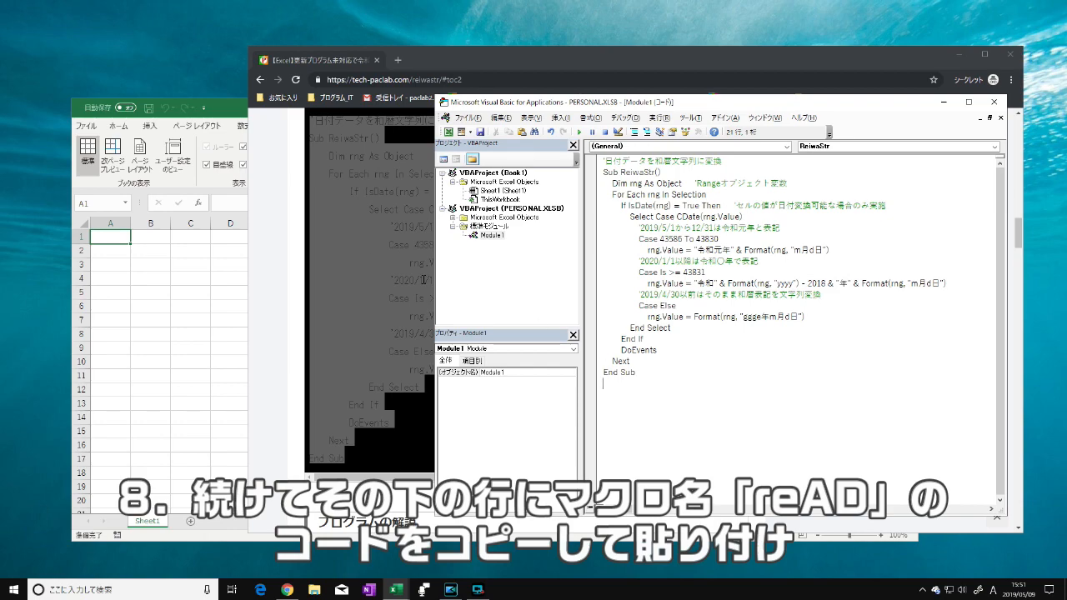
Step: Return to the Chrome article and copy the complete reAD macro code, from its opening comment to End Sub
left_click(297, 241)
scroll(350, 315, "down", 6)
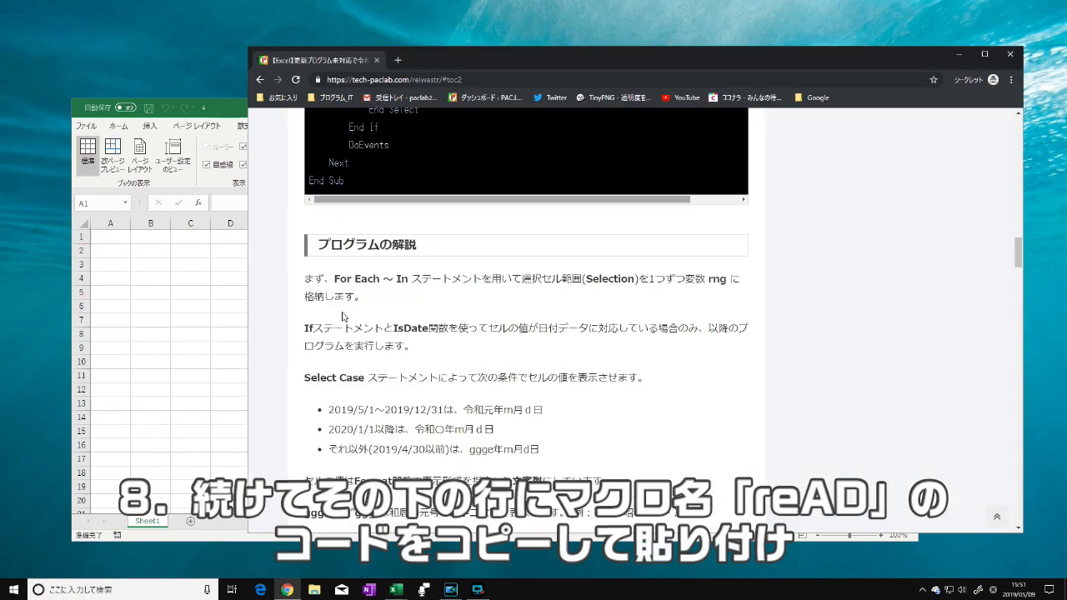
scroll(363, 314, "down", 6)
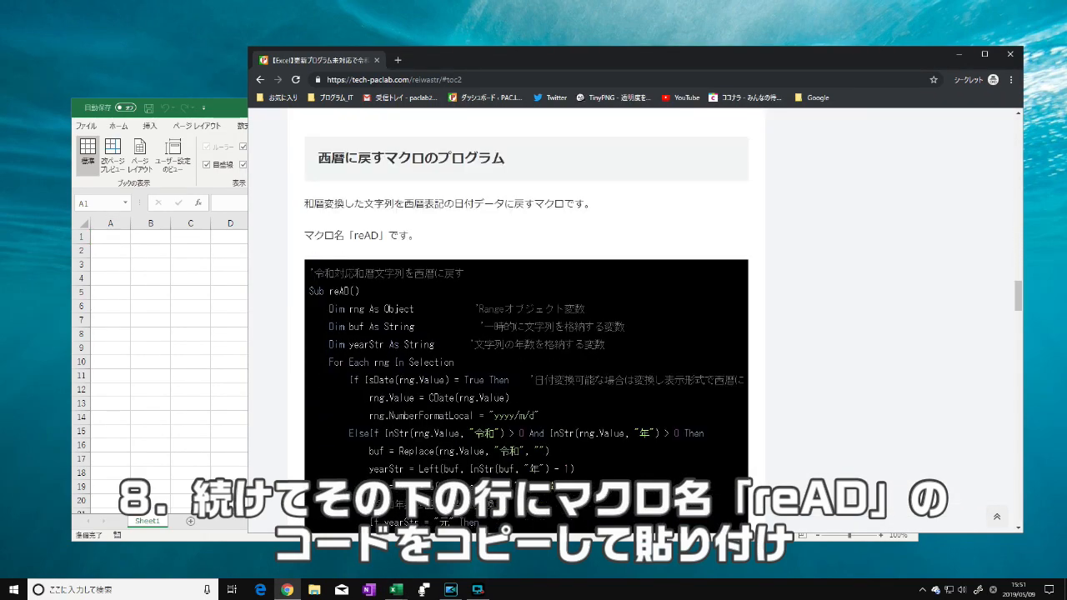
scroll(526, 333, "down", 2)
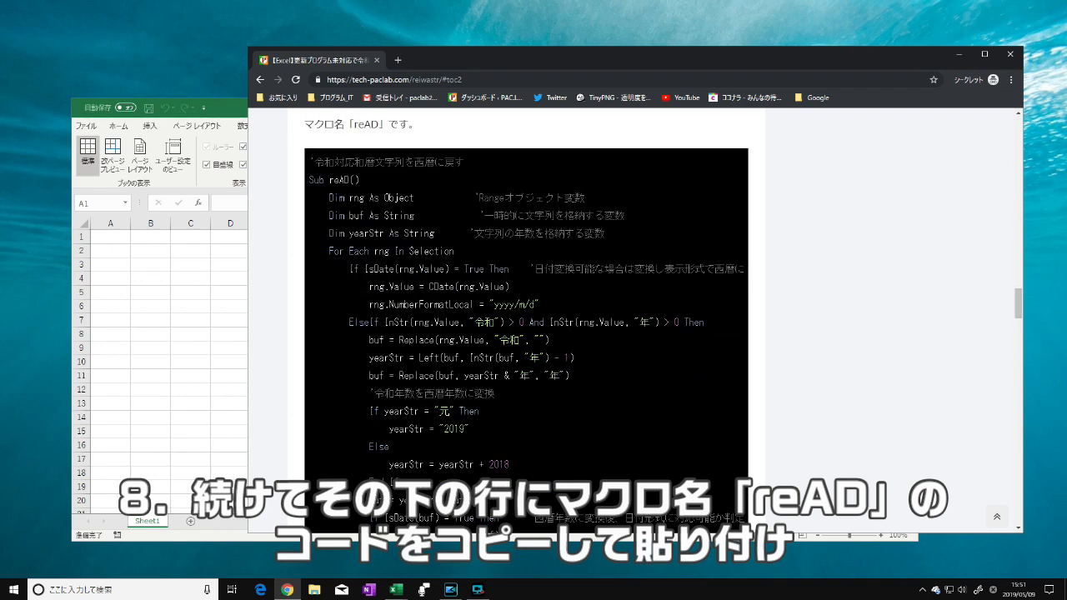
left_click_drag(310, 161, 385, 434)
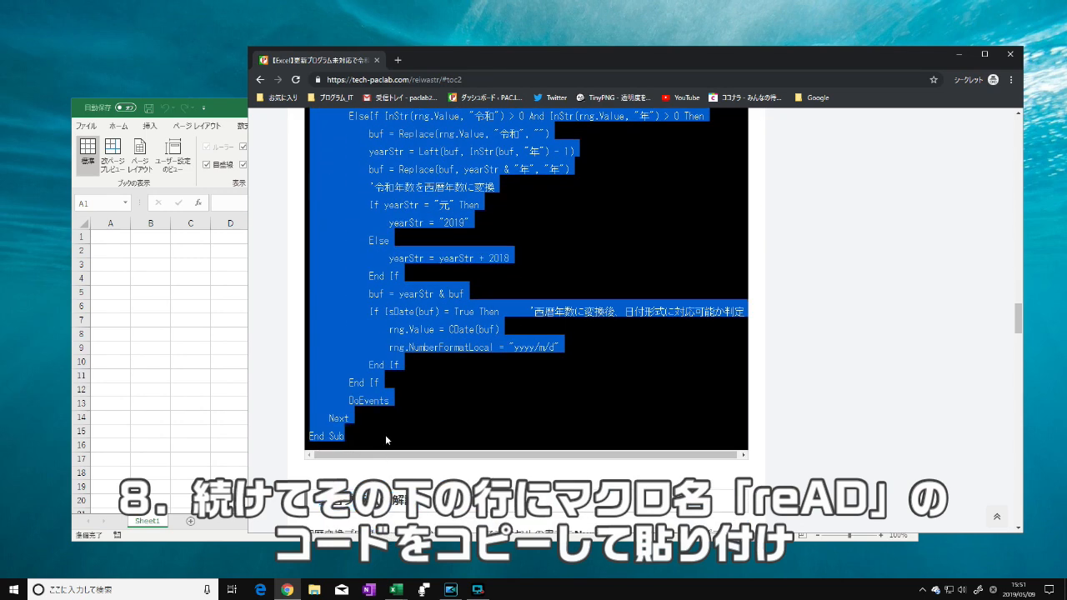
right_click(336, 376)
left_click(345, 382)
Step: Switch back to the Visual Basic editor and paste the reAD code into Module1 directly below the ReiwaStr macro
mouse_move(397, 589)
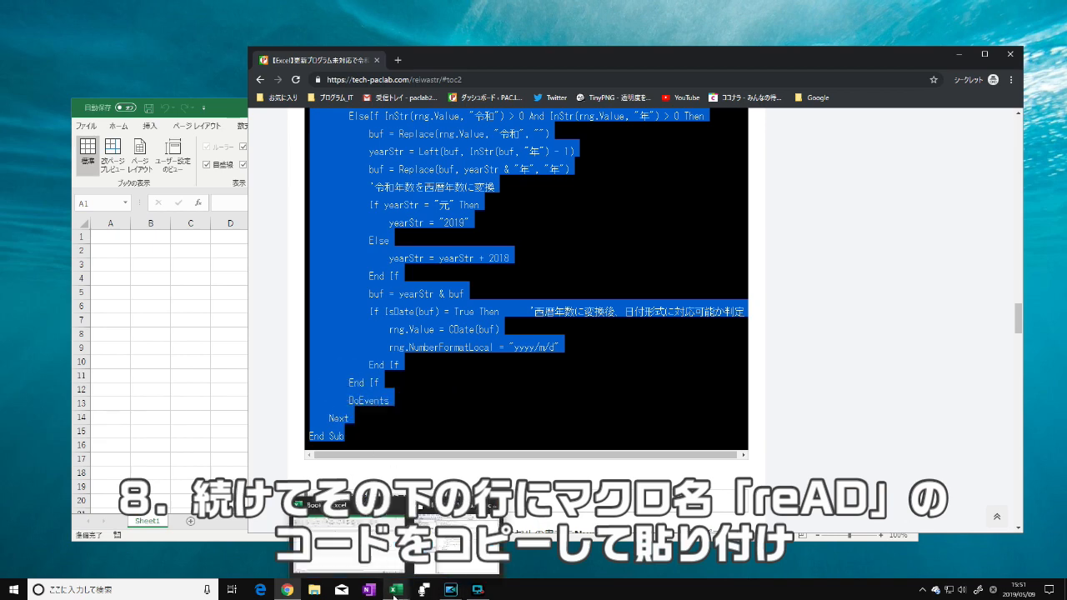
left_click(445, 572)
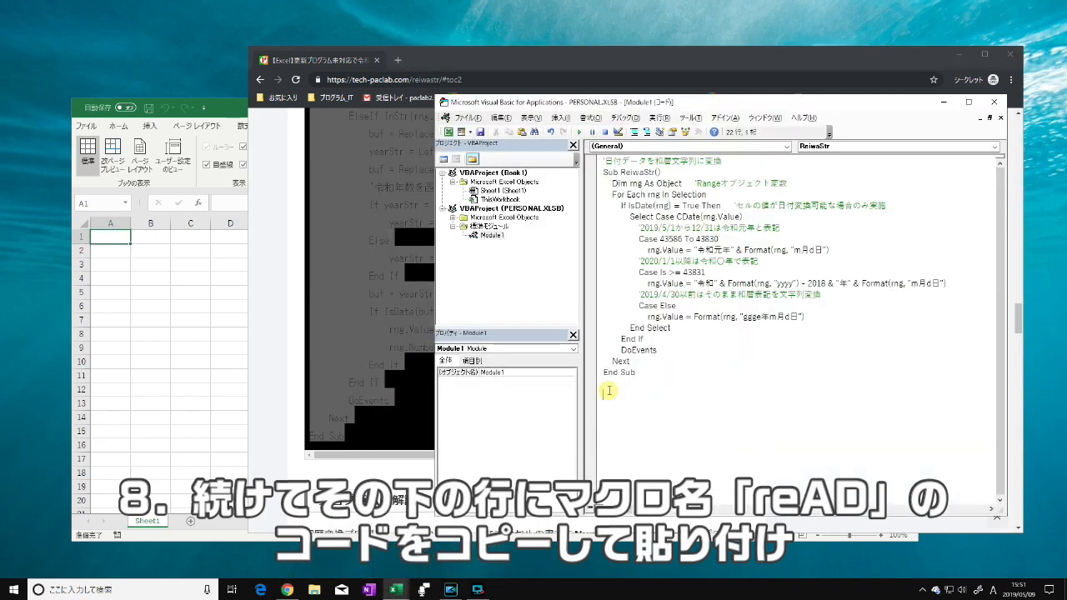
right_click(610, 386)
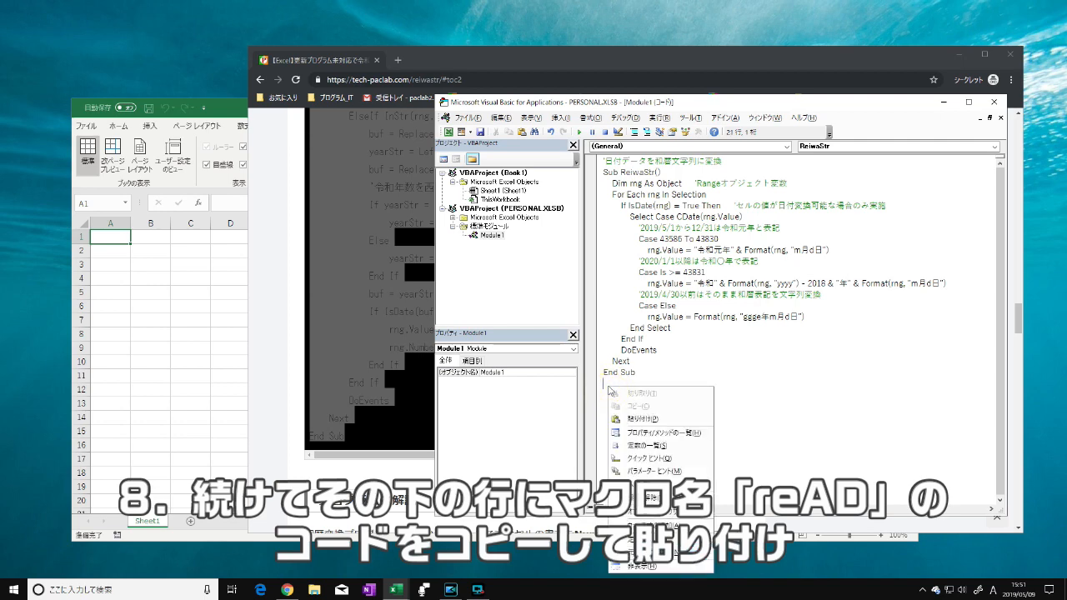
left_click(621, 420)
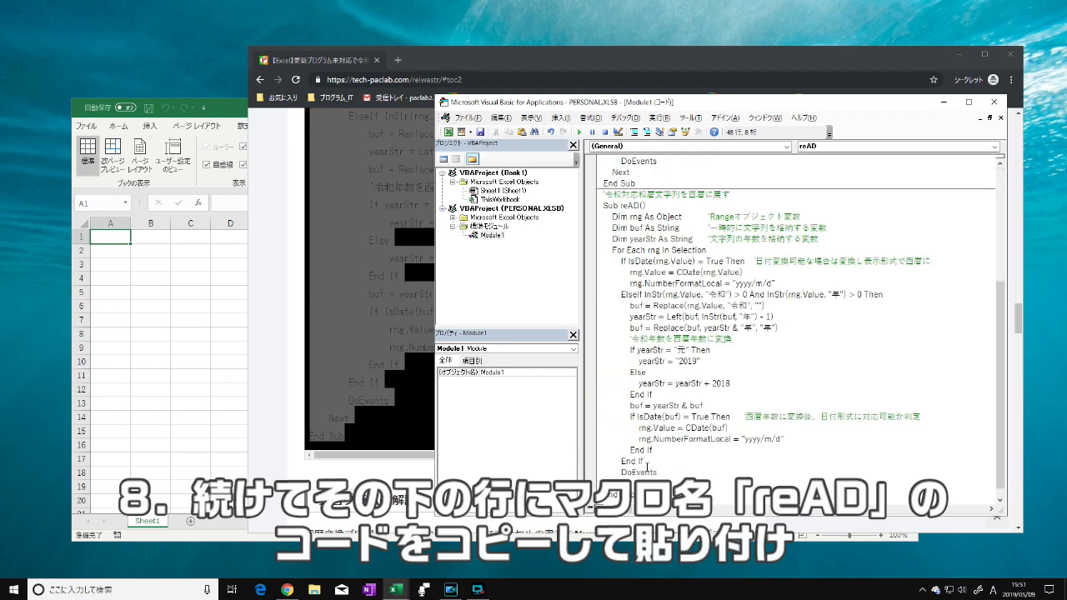
Step: Check both pasted macros in Module1, save PERSONAL.XLSB, and close the Visual Basic editor and the Chrome window
scroll(652, 472, "up", 6)
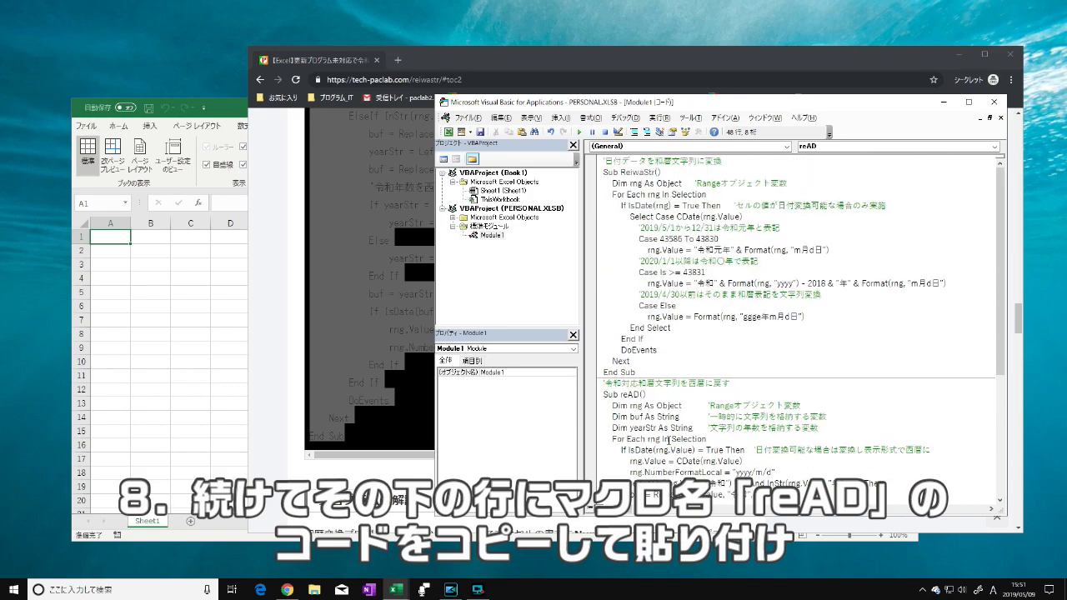
scroll(668, 439, "down", 6)
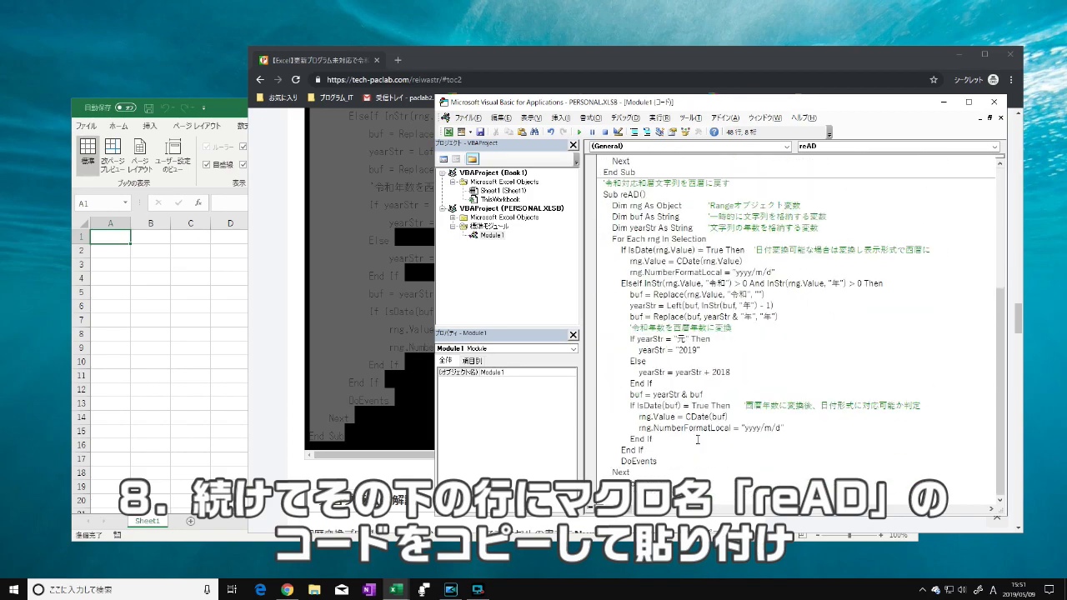
scroll(697, 439, "up", 6)
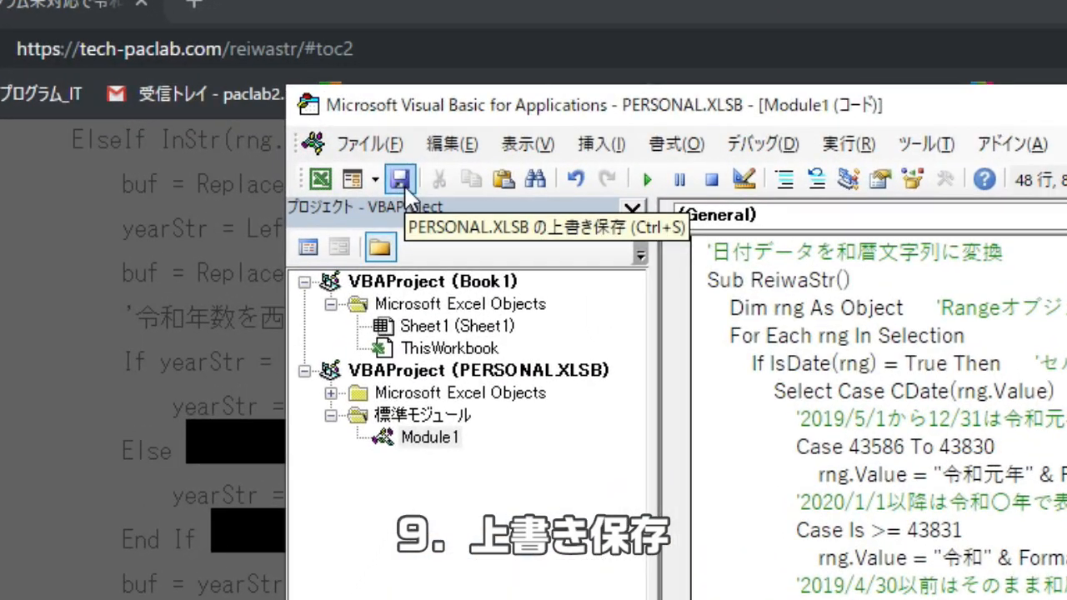
left_click(404, 181)
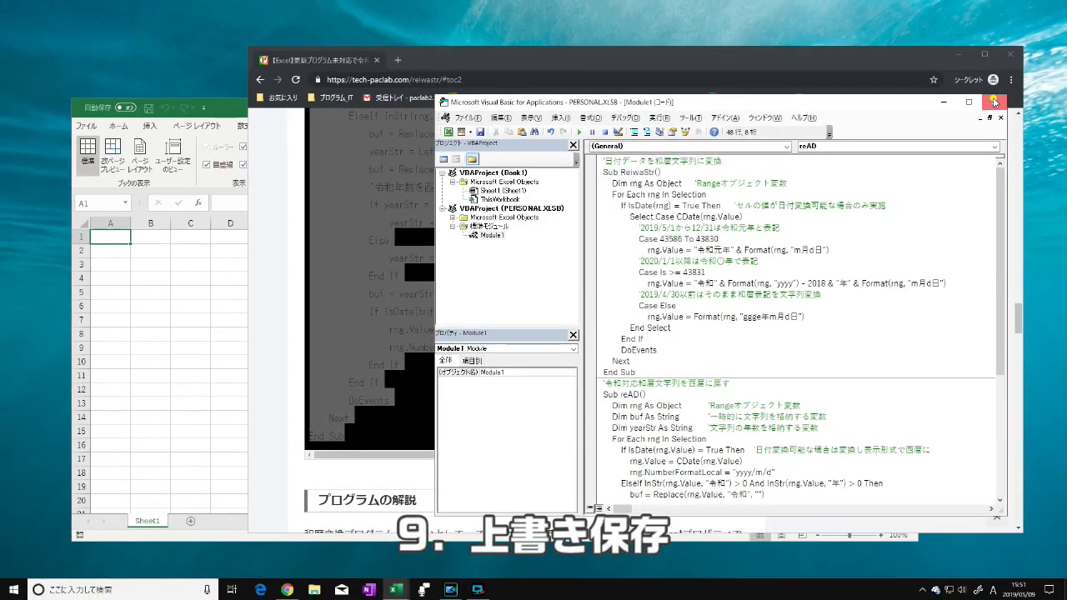
left_click(994, 102)
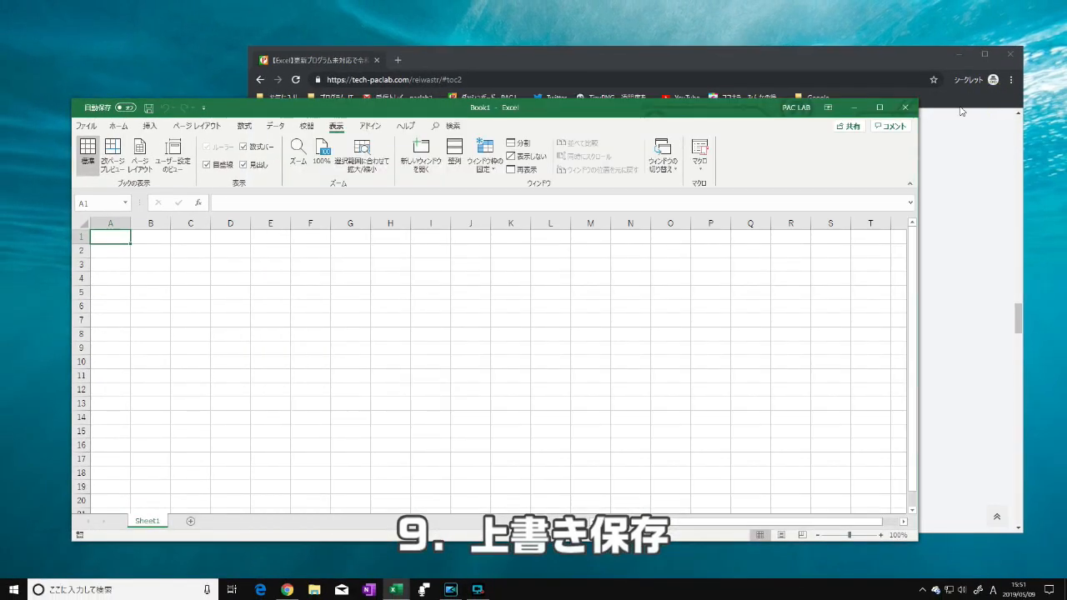
left_click(1010, 56)
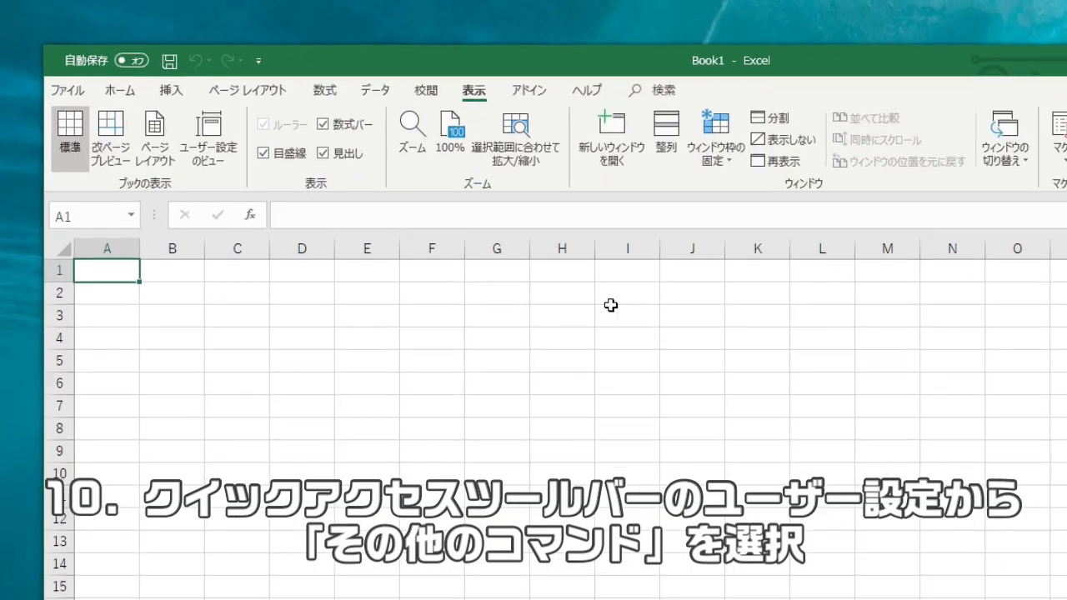
Step: Add the macros PERSONAL.XLSB!reAD and PERSONAL.XLSB!ReiwaStr to the Quick Access Toolbar for all documents
left_click(259, 60)
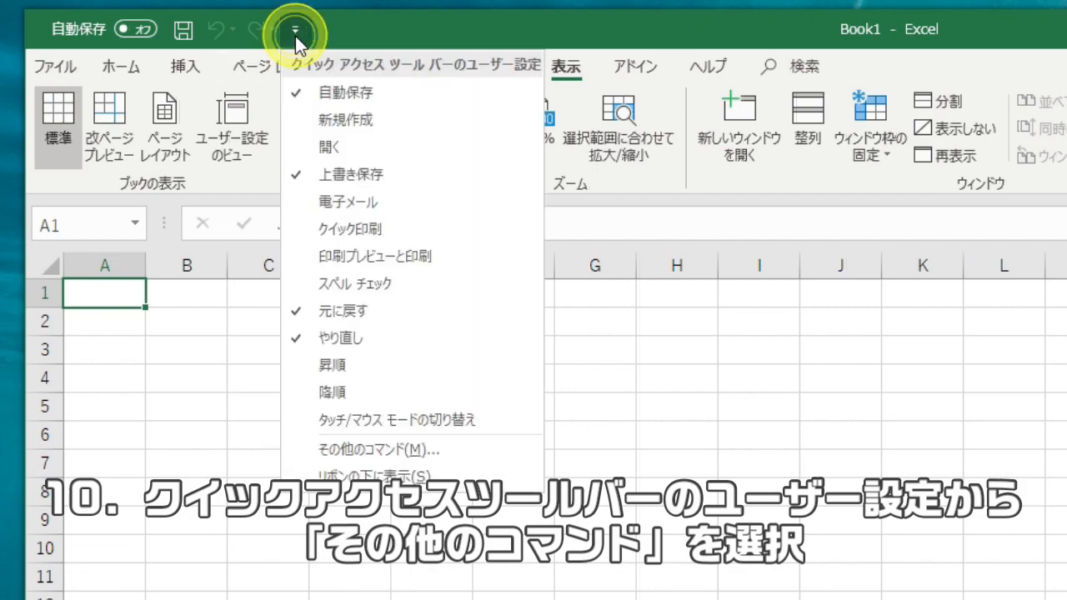
left_click(463, 449)
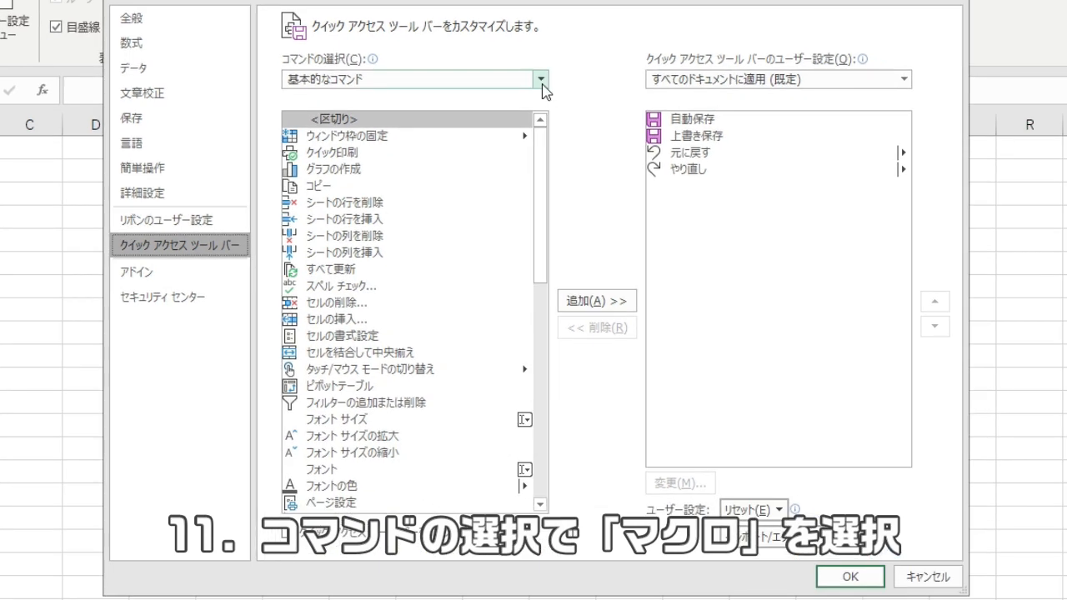
left_click(542, 81)
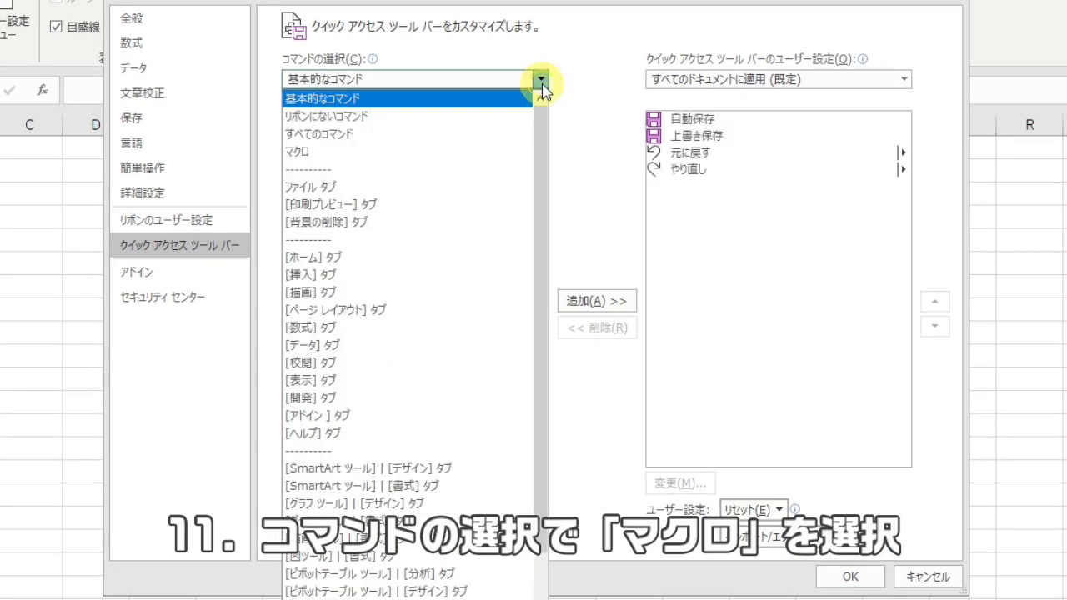
left_click(454, 158)
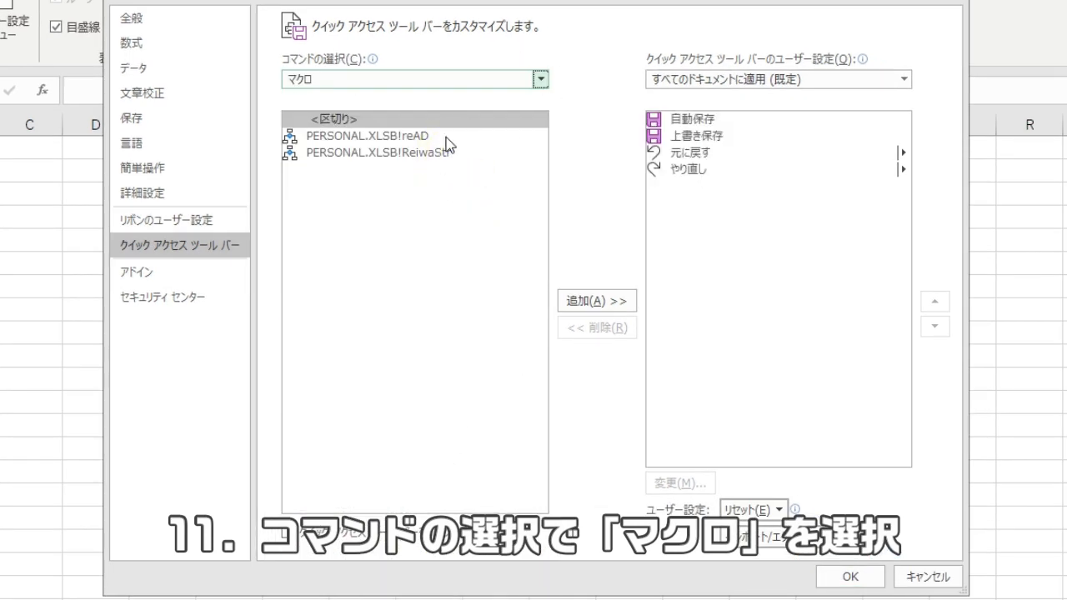
left_click(446, 137)
left_click(590, 302)
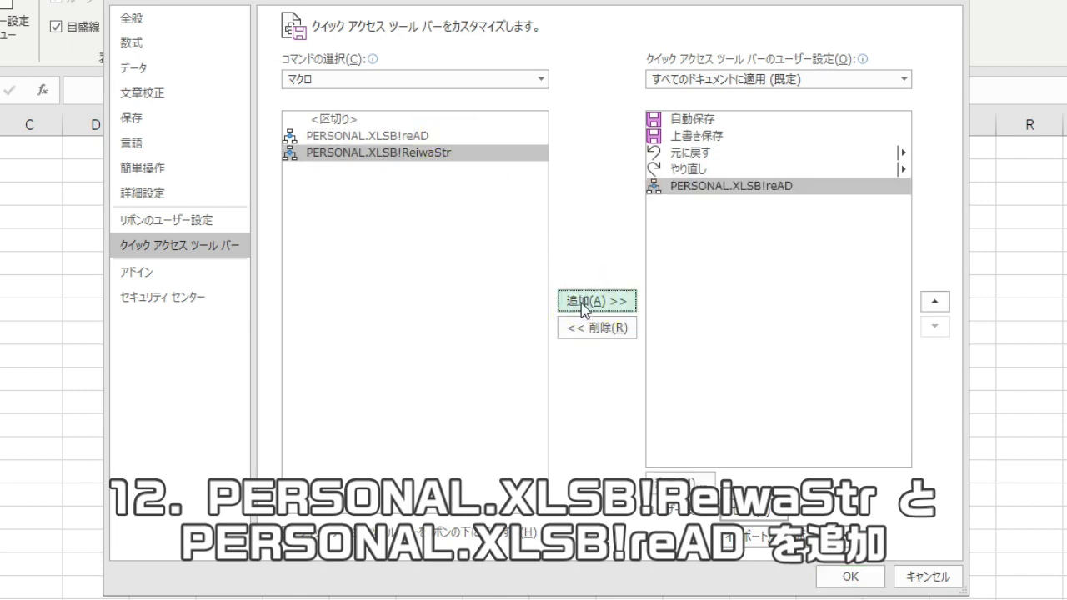
left_click(583, 305)
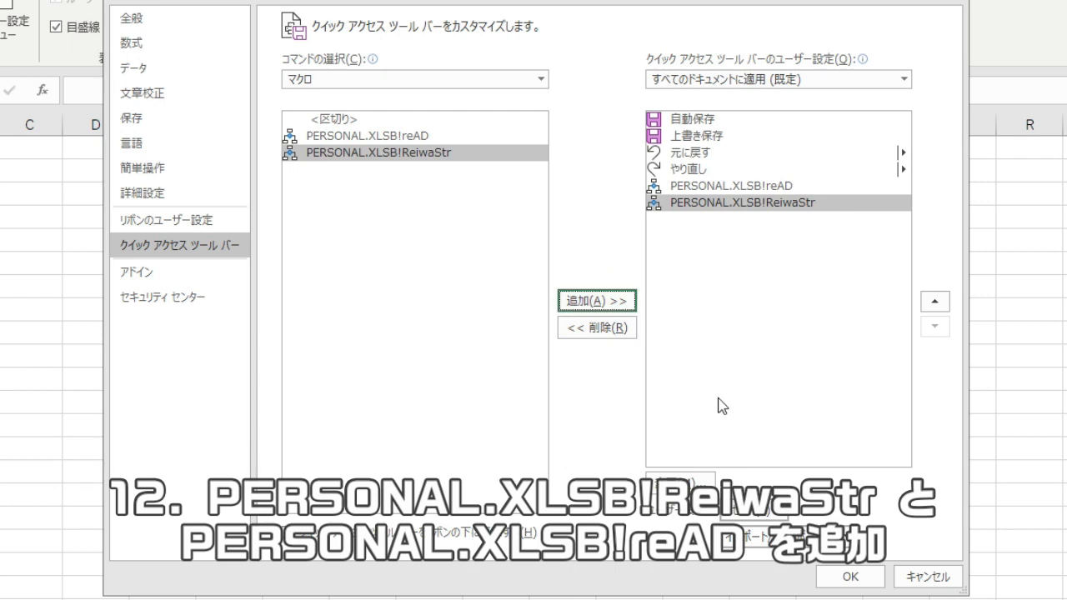
Step: Change the icon of the PERSONAL.XLSB!ReiwaStr toolbar entry to the green and blue landscape picture
left_click(698, 486)
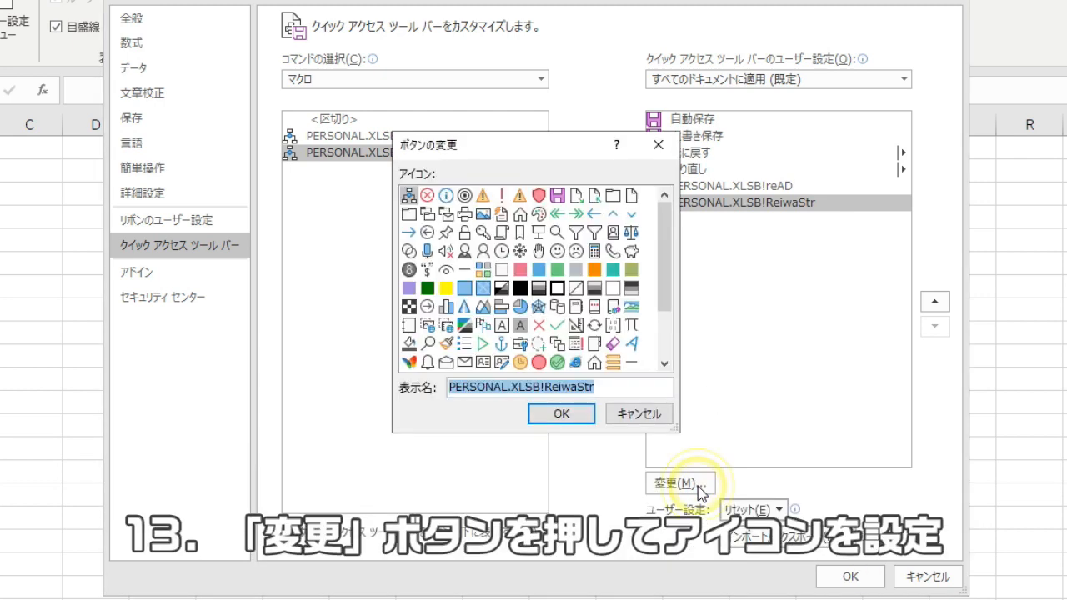
left_click(631, 309)
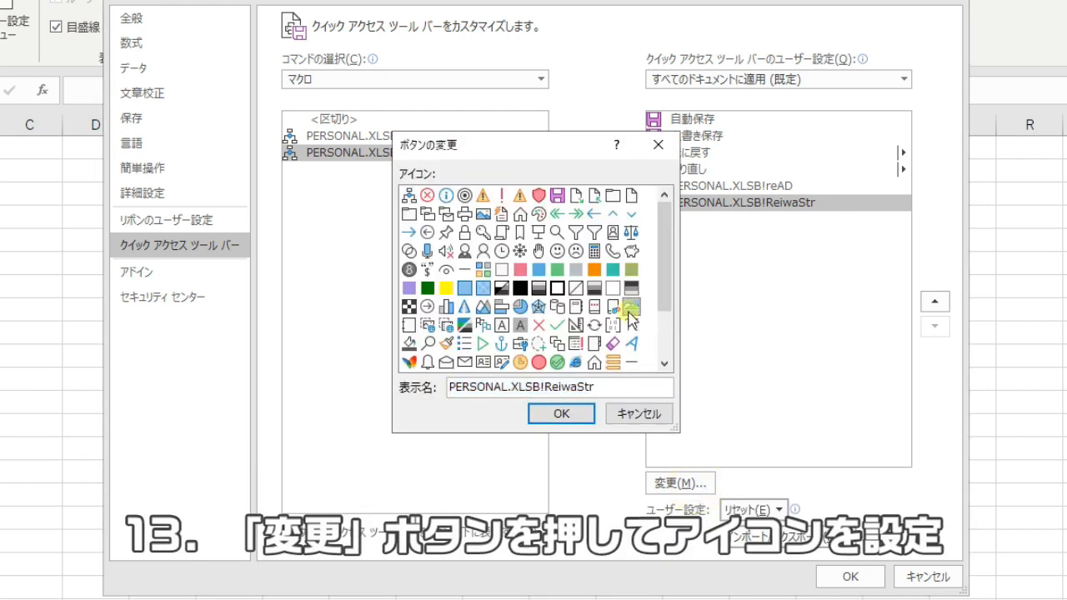
left_click(560, 414)
Step: Change the icon of the PERSONAL.XLSB!reAD toolbar entry to the boxed letter A and apply the toolbar customization
left_click(694, 187)
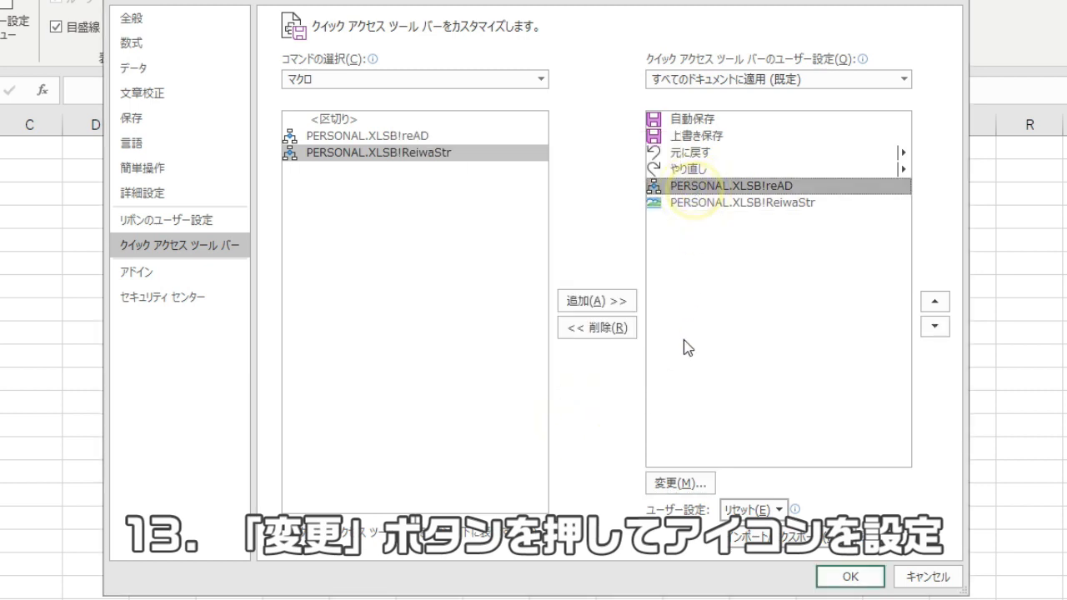
left_click(677, 483)
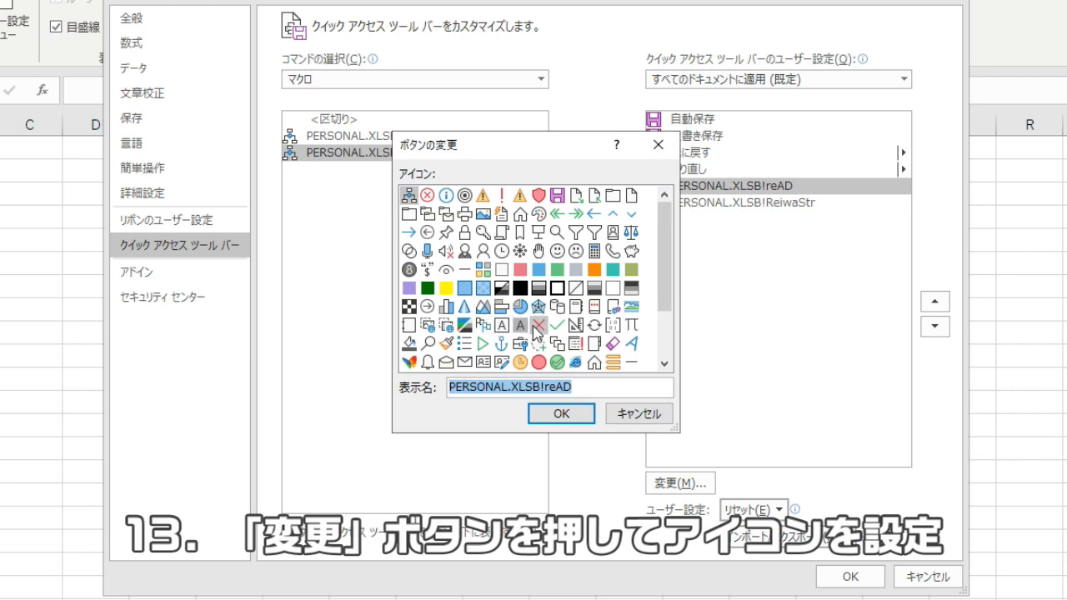
left_click(501, 324)
left_click(565, 415)
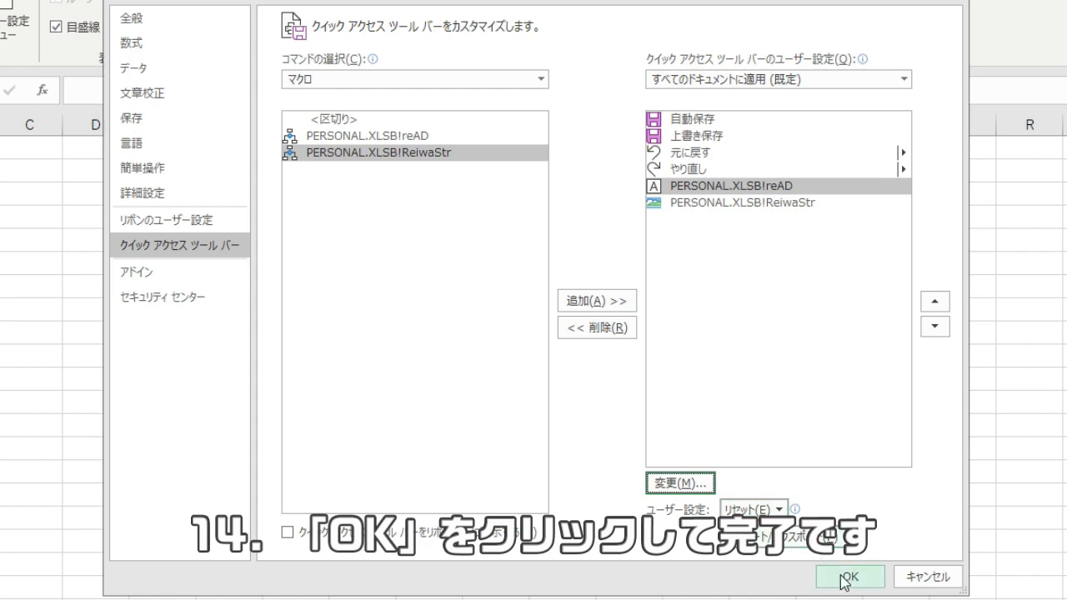
left_click(846, 577)
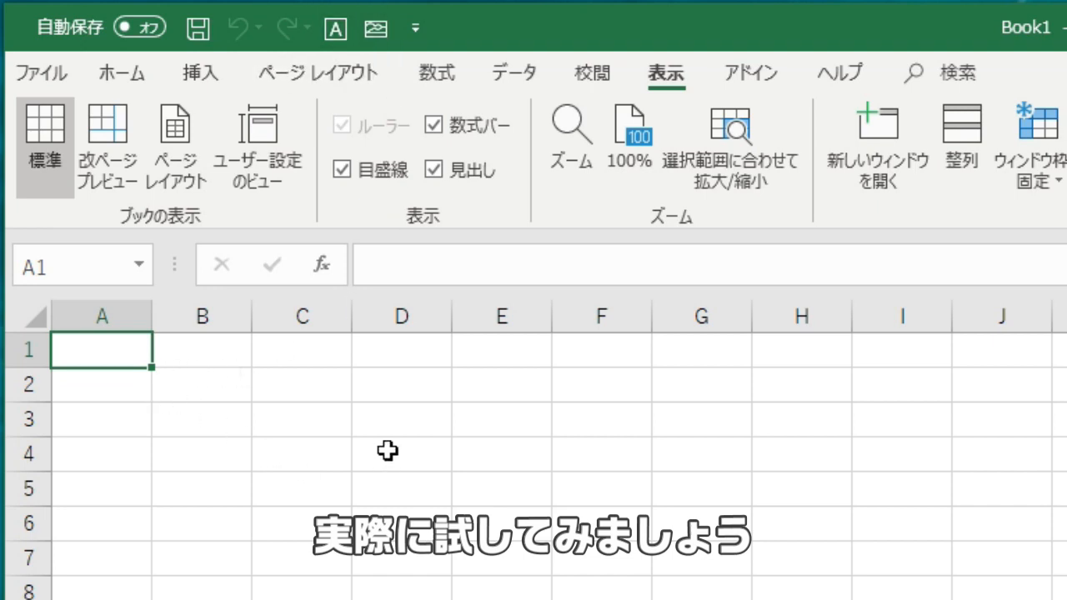
Step: Enter the date 2019/4/28 in cell A1 and fill the date series down to A6
type("2019/4/28")
key("Return")
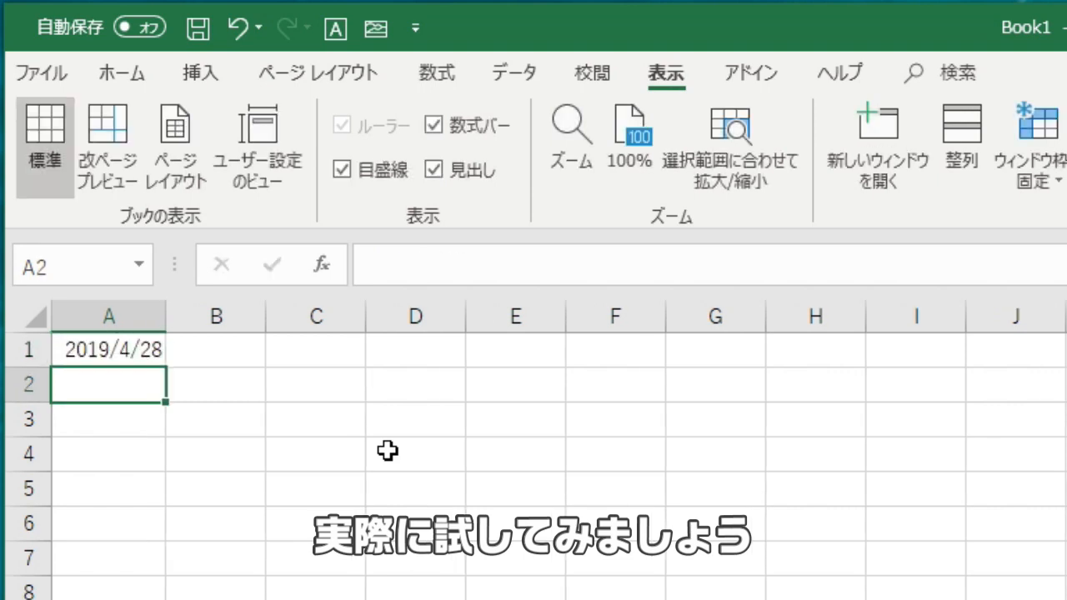
left_click(114, 350)
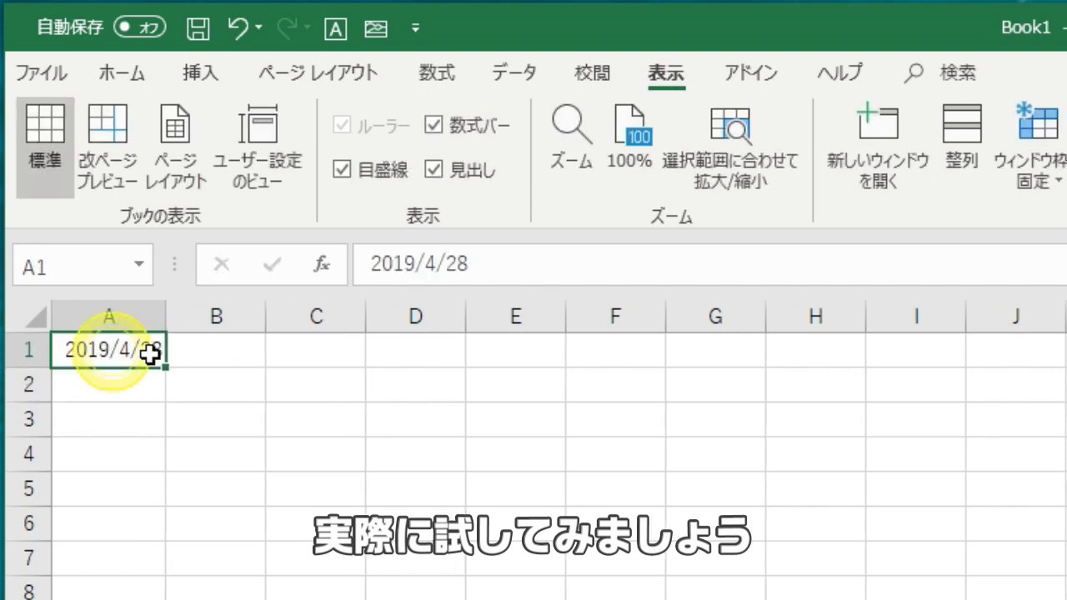
left_click_drag(162, 365, 153, 528)
left_click(248, 533)
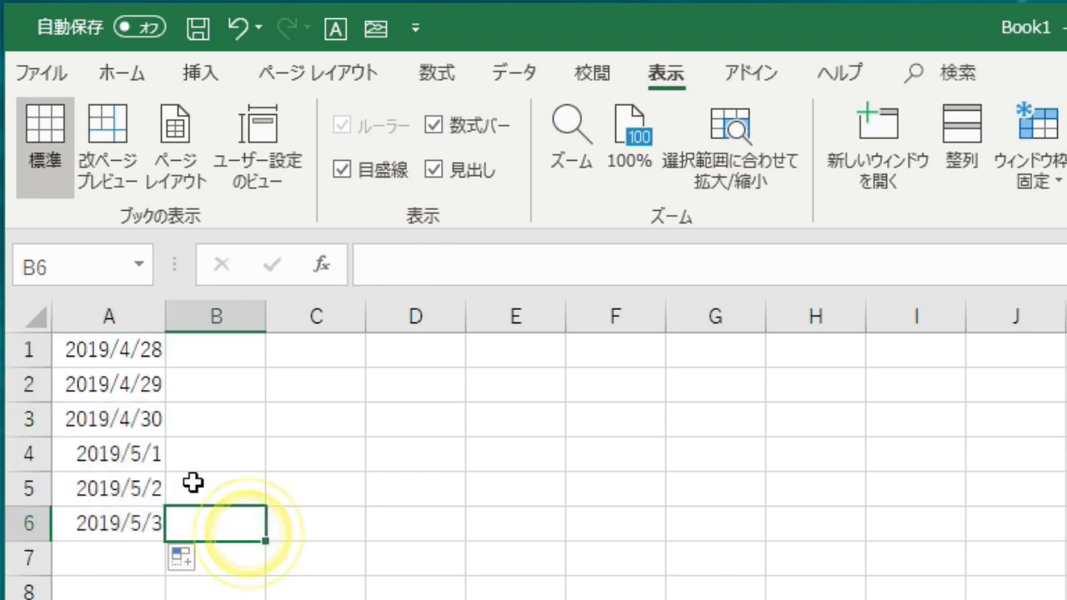
Step: Convert the dates in A1:A6 to Japanese era notation with the ReiwaStr macro
left_click_drag(148, 353, 126, 516)
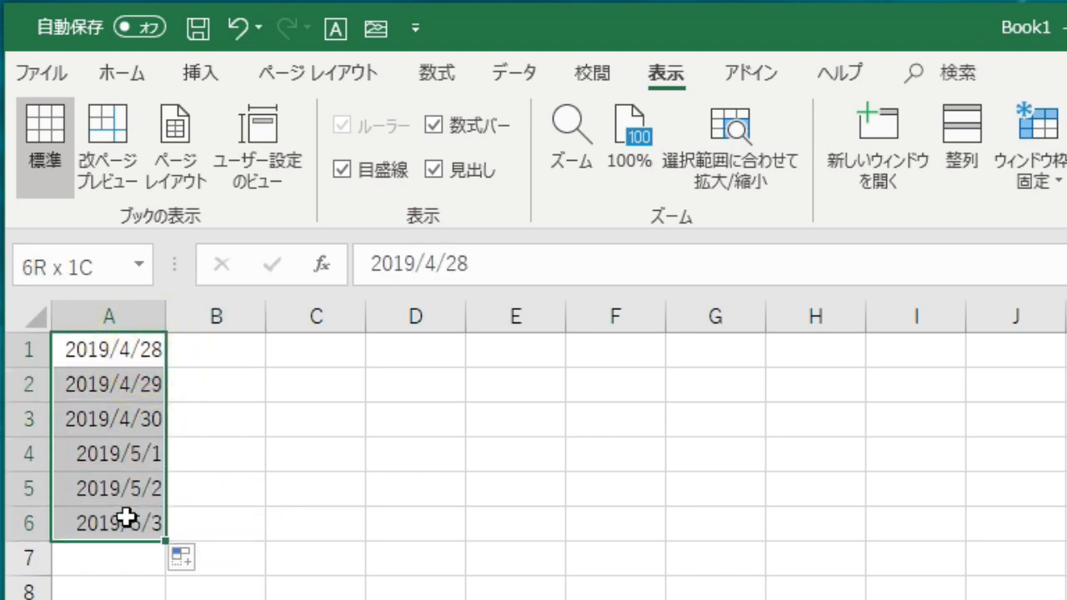
left_click(373, 27)
left_click(338, 522)
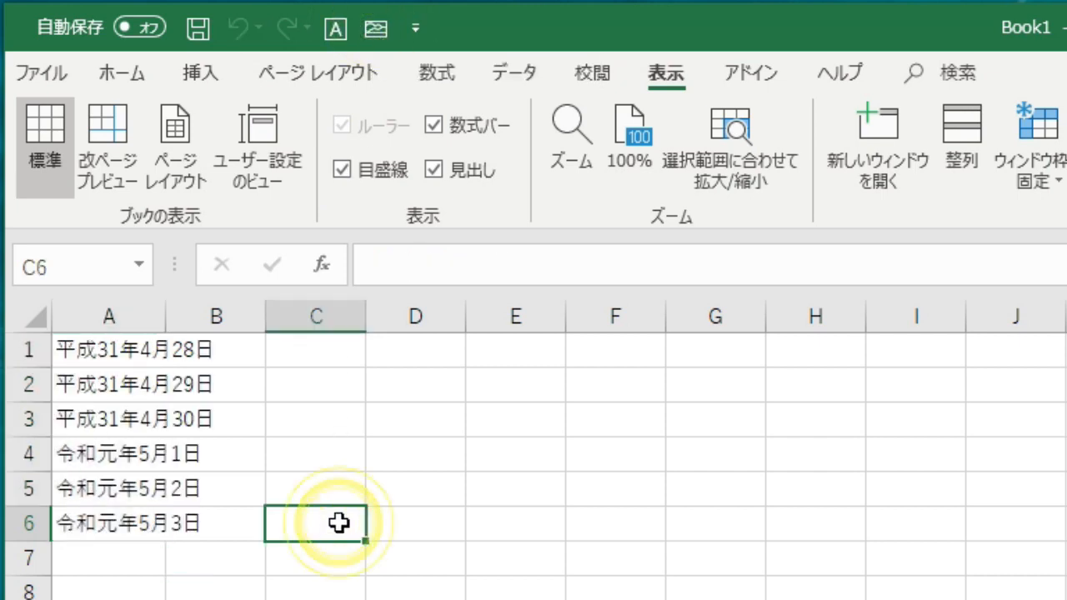
Step: Switch A1:A6 back and forth between Western and Japanese era dates with reAD and ReiwaStr three times, ending in era notation
left_click_drag(115, 356, 107, 524)
left_click(334, 32)
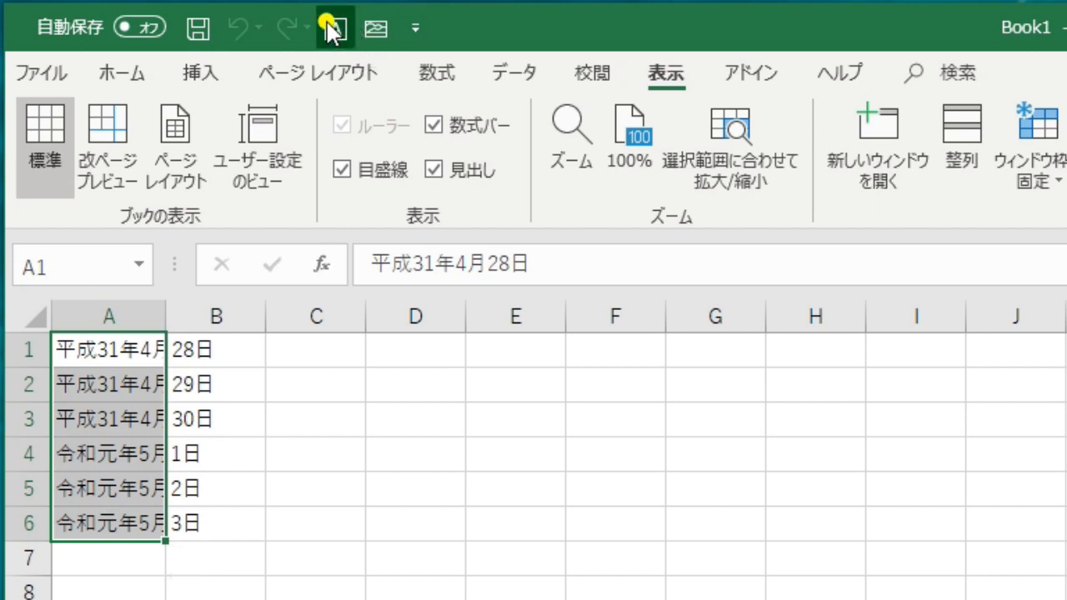
left_click(378, 30)
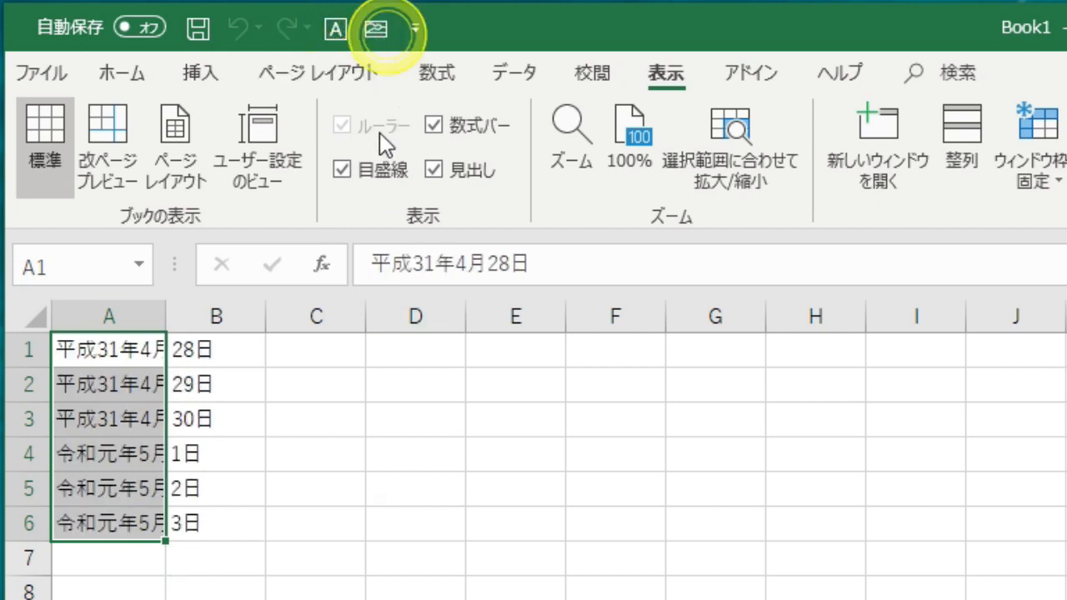
left_click(337, 30)
left_click(371, 35)
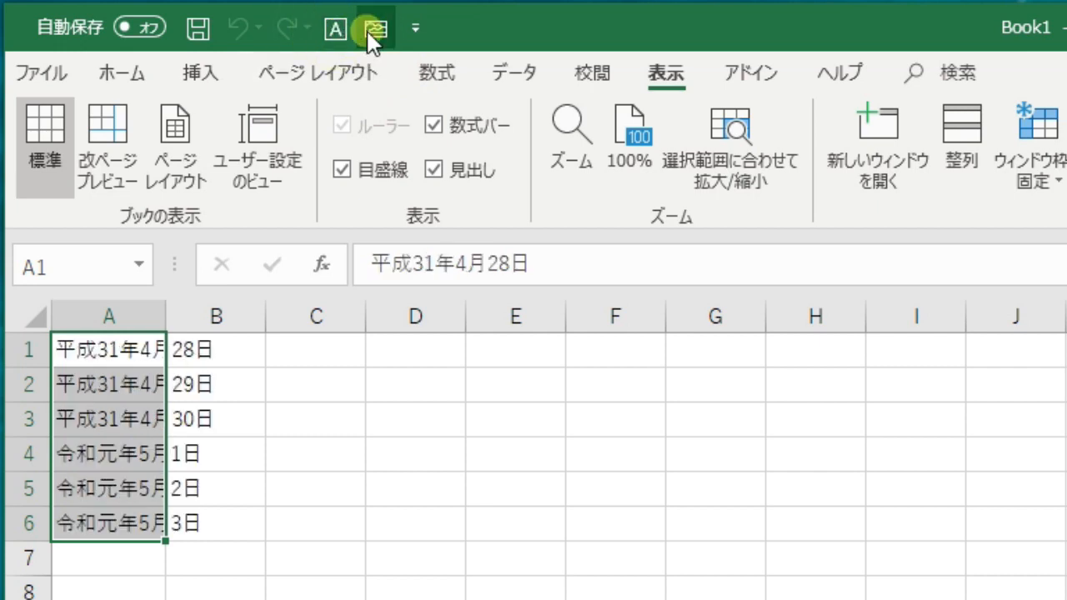
left_click(331, 35)
left_click(376, 33)
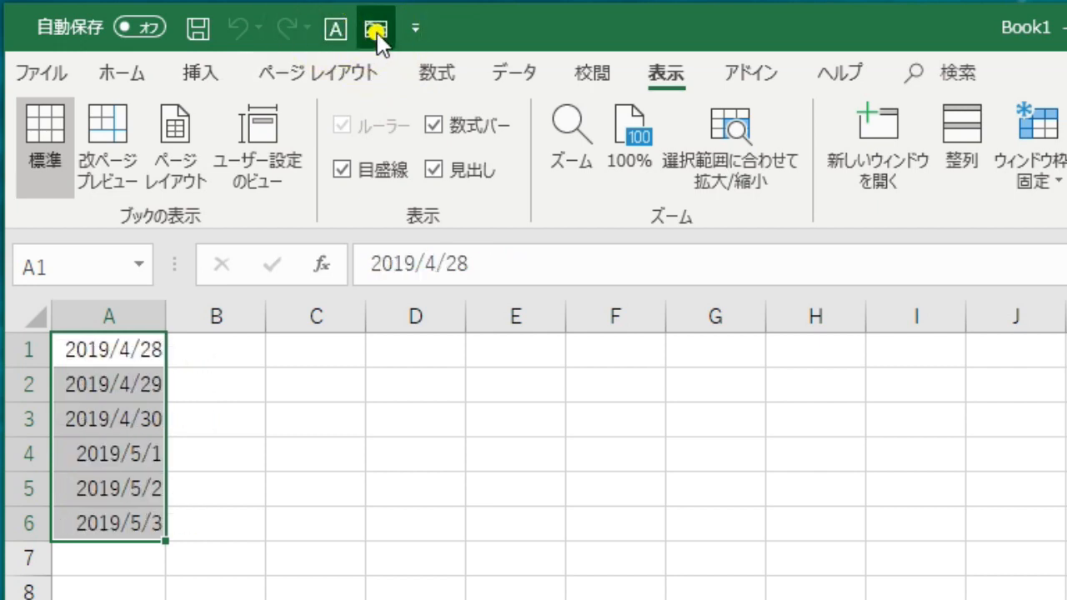
left_click(262, 552)
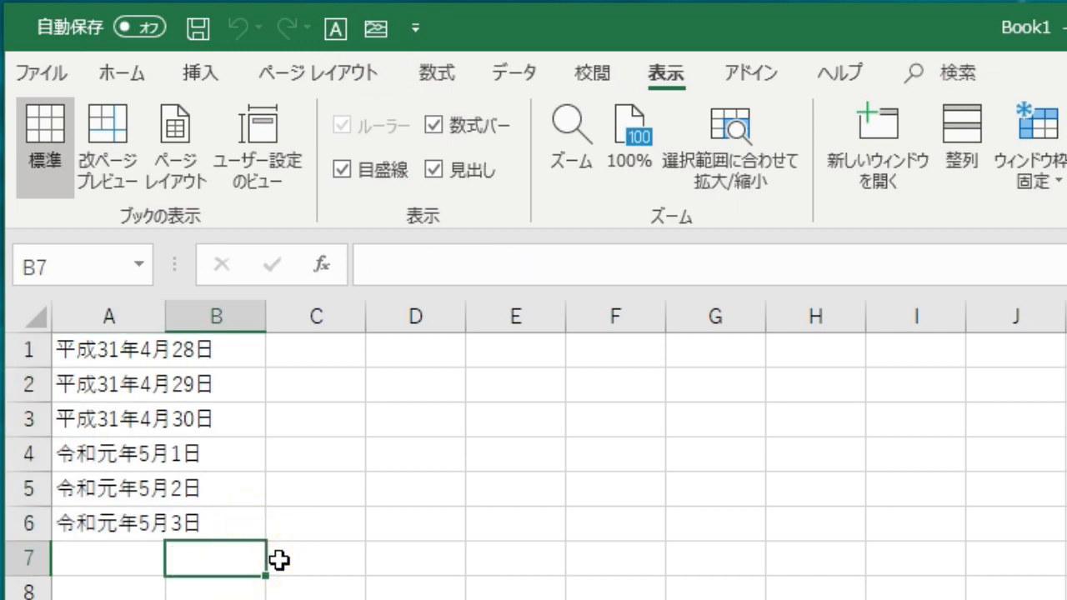